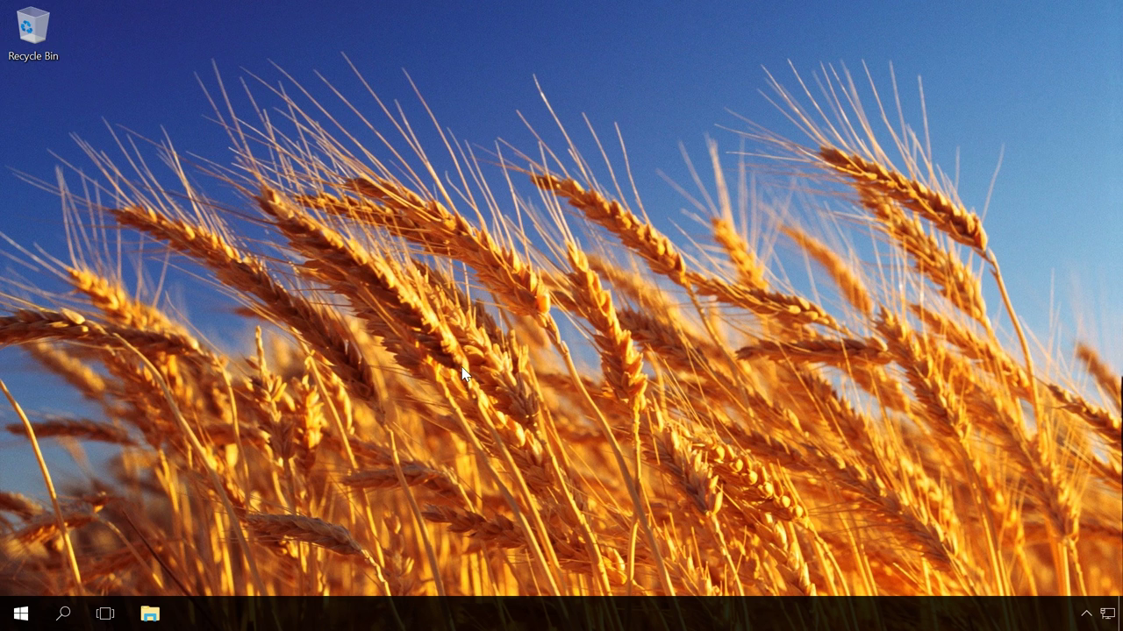
Check the TPM management console, then reach Control Panel's BitLocker Drive Encryption page by searching 'con'.
key(super+r)
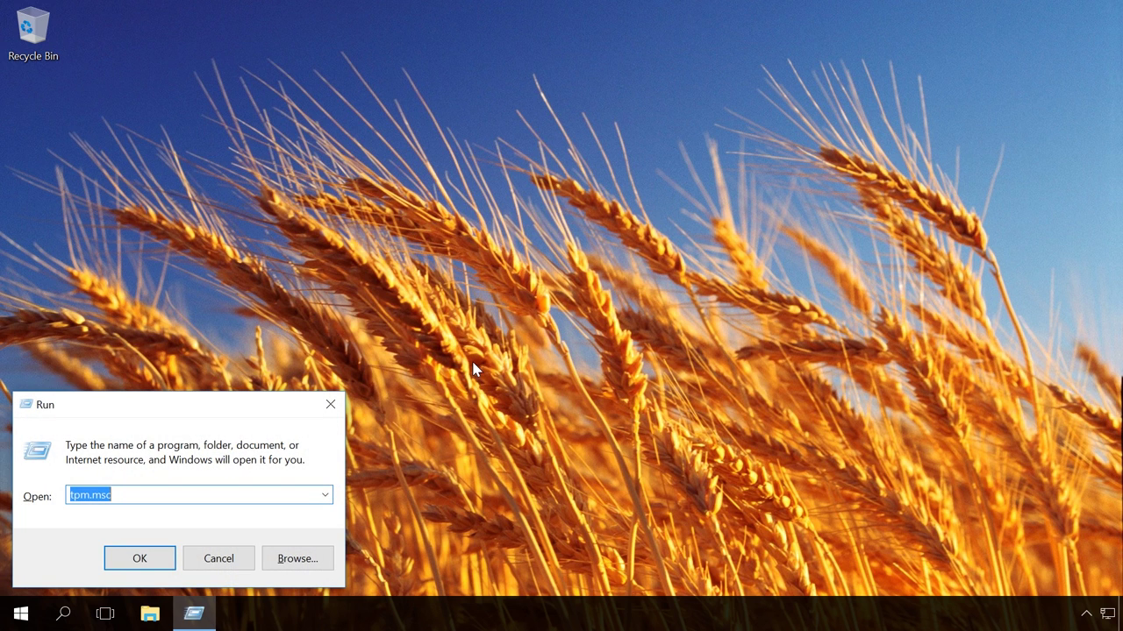
click(137, 558)
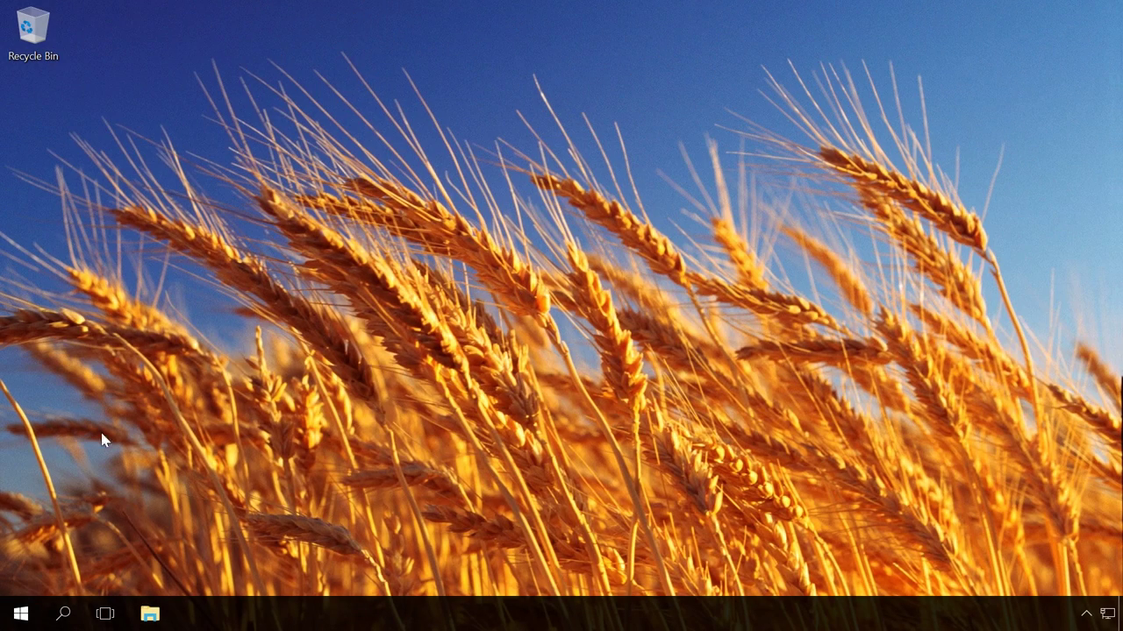
click(65, 615)
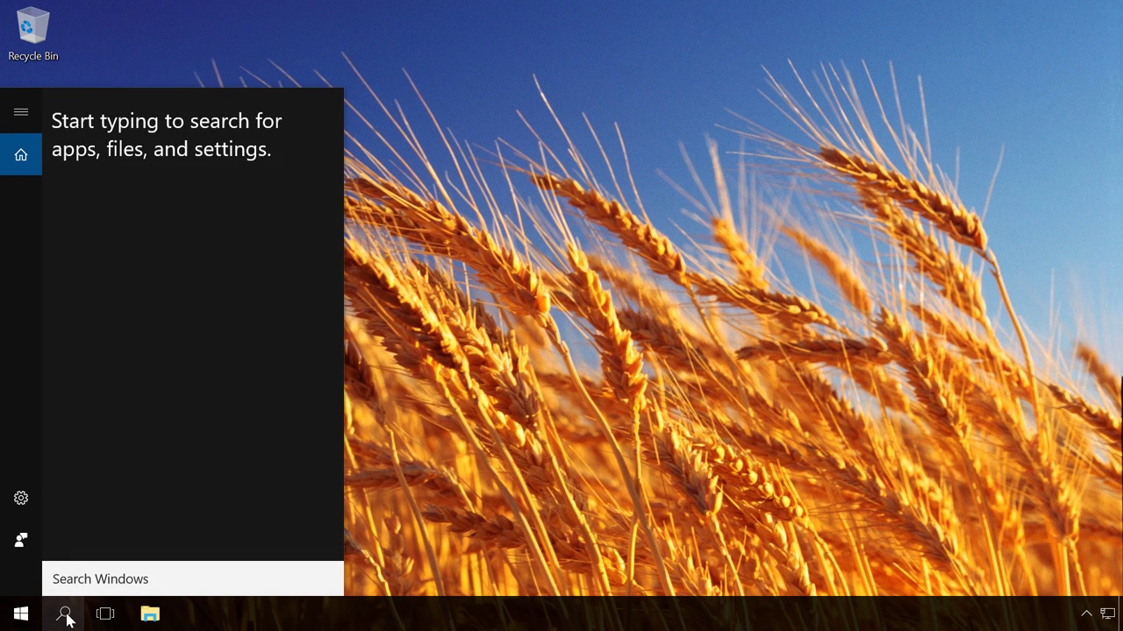
text(con)
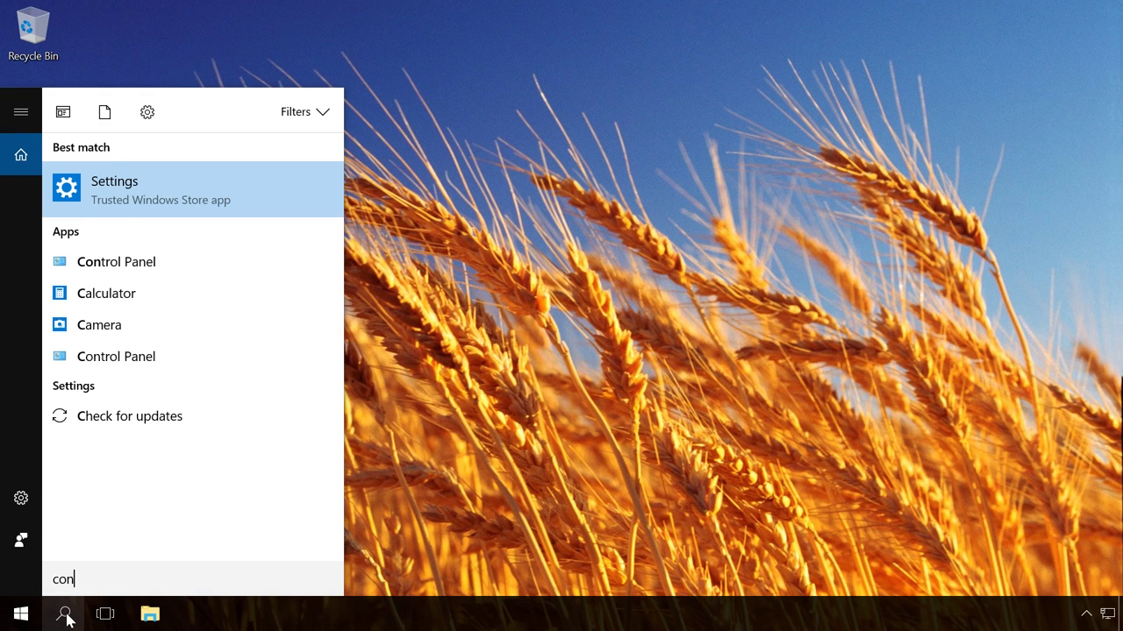
click(137, 260)
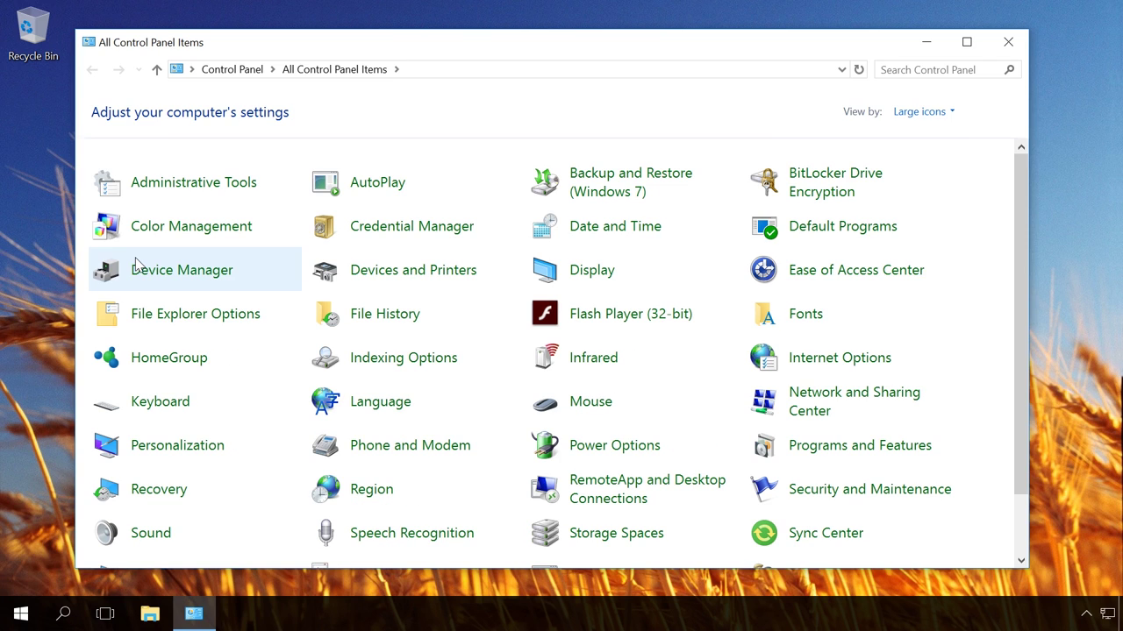
click(811, 186)
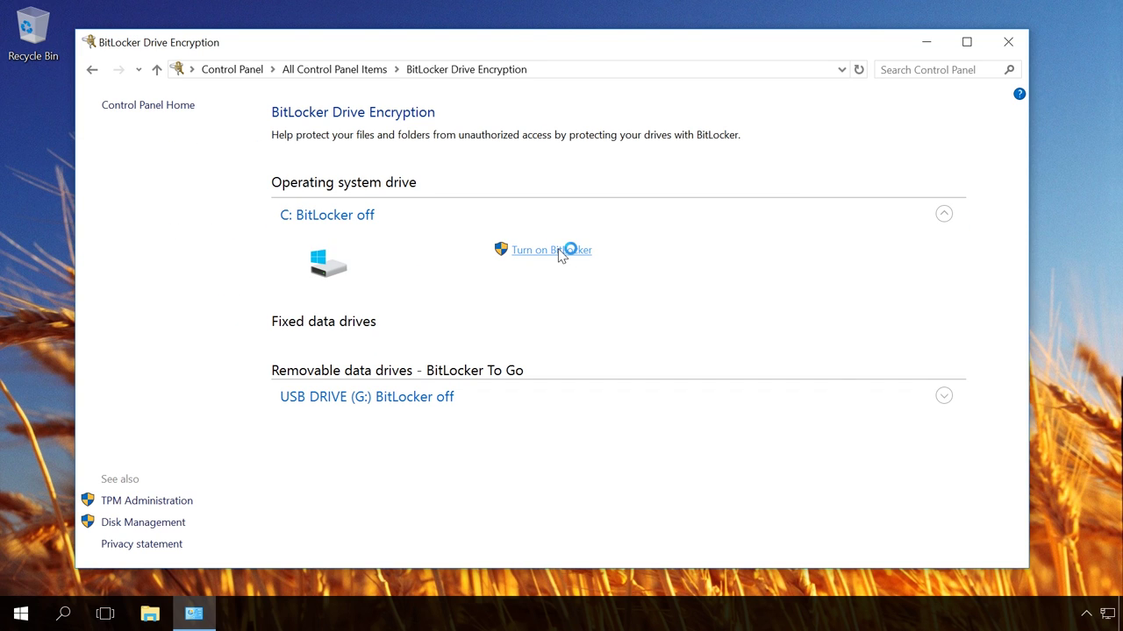
Turn on BitLocker for C:, enable the TPM with a shutdown, and continue to recovery key backup.
click(559, 251)
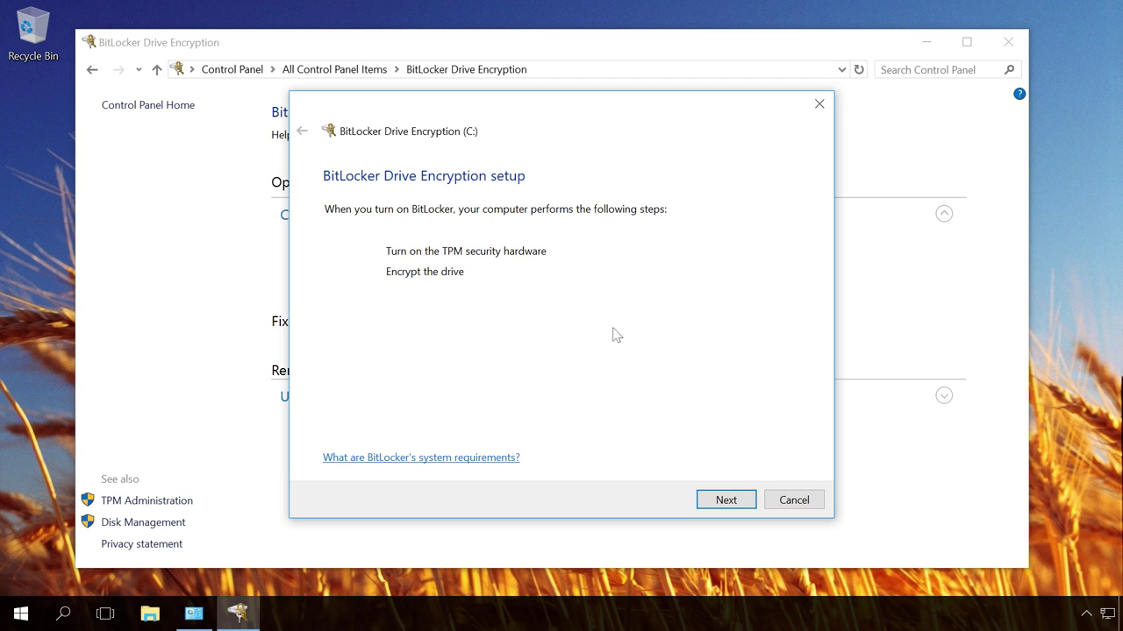
click(728, 500)
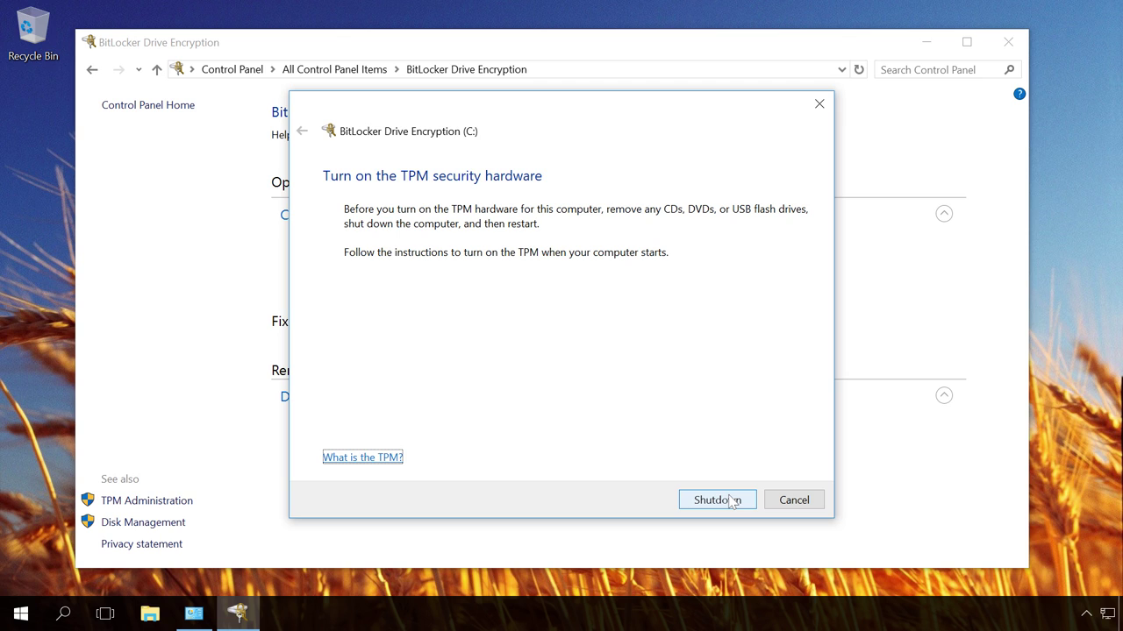
click(731, 500)
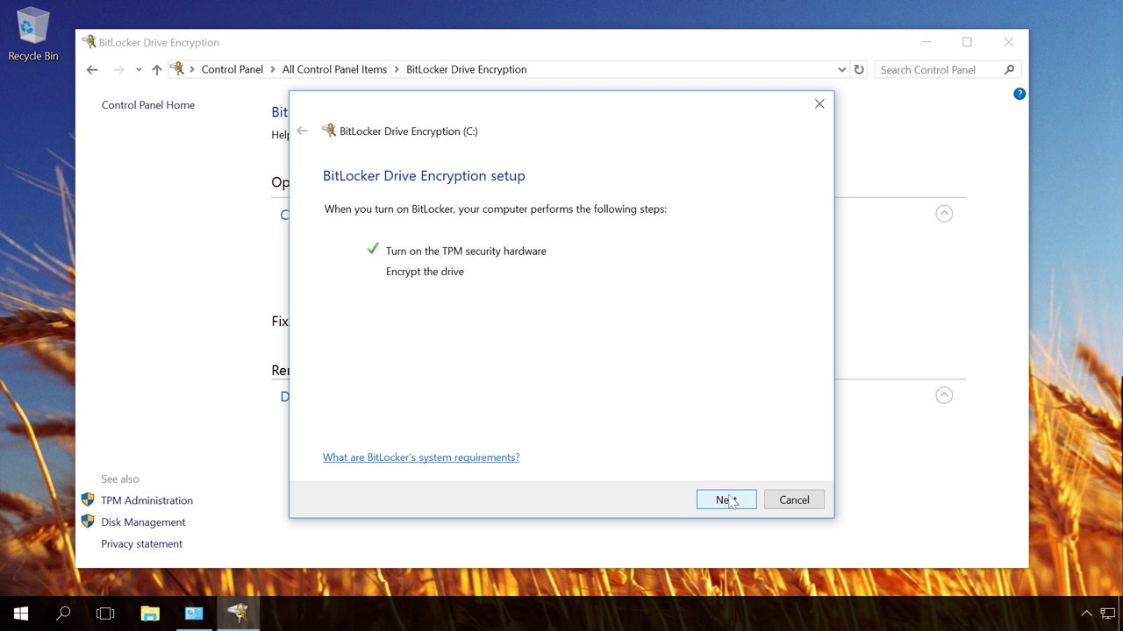
click(727, 500)
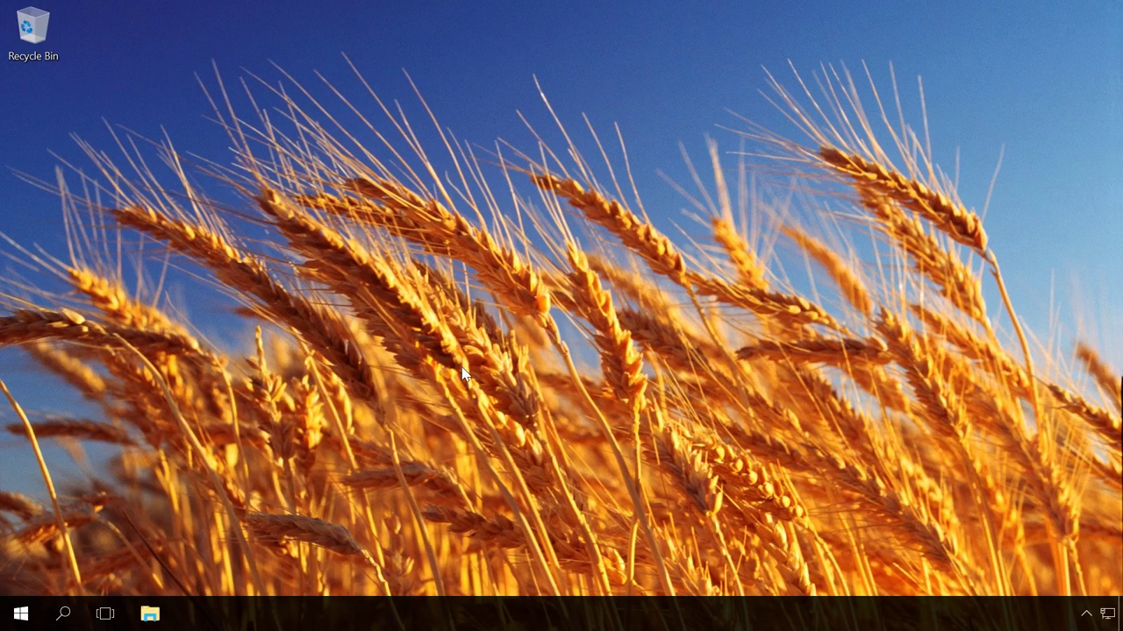
key(super+r)
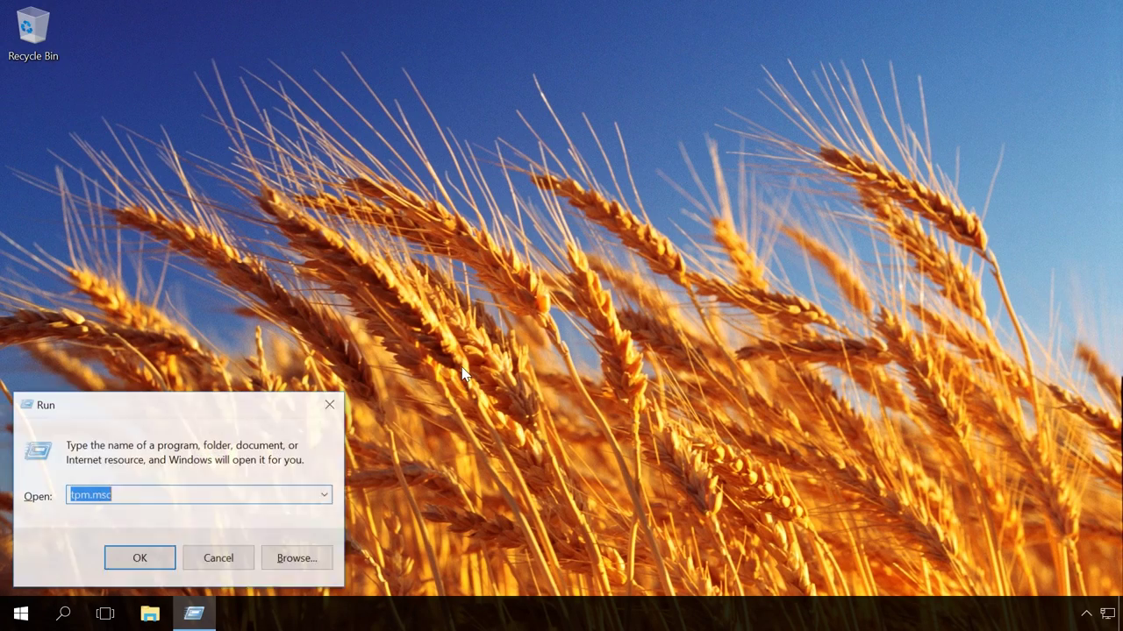
click(136, 556)
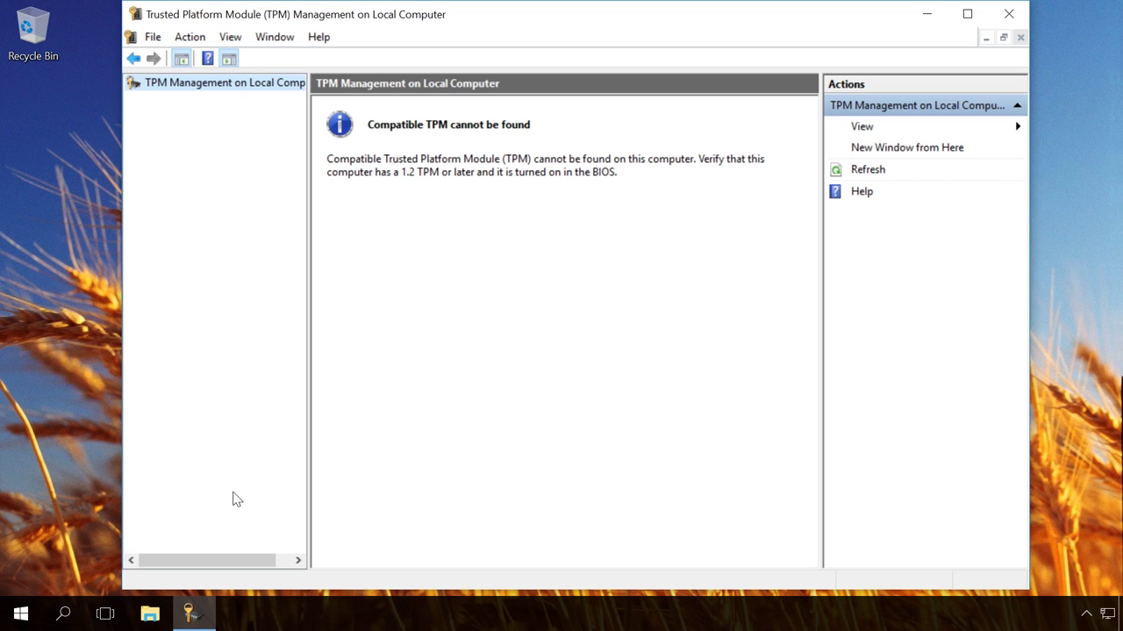
click(1011, 12)
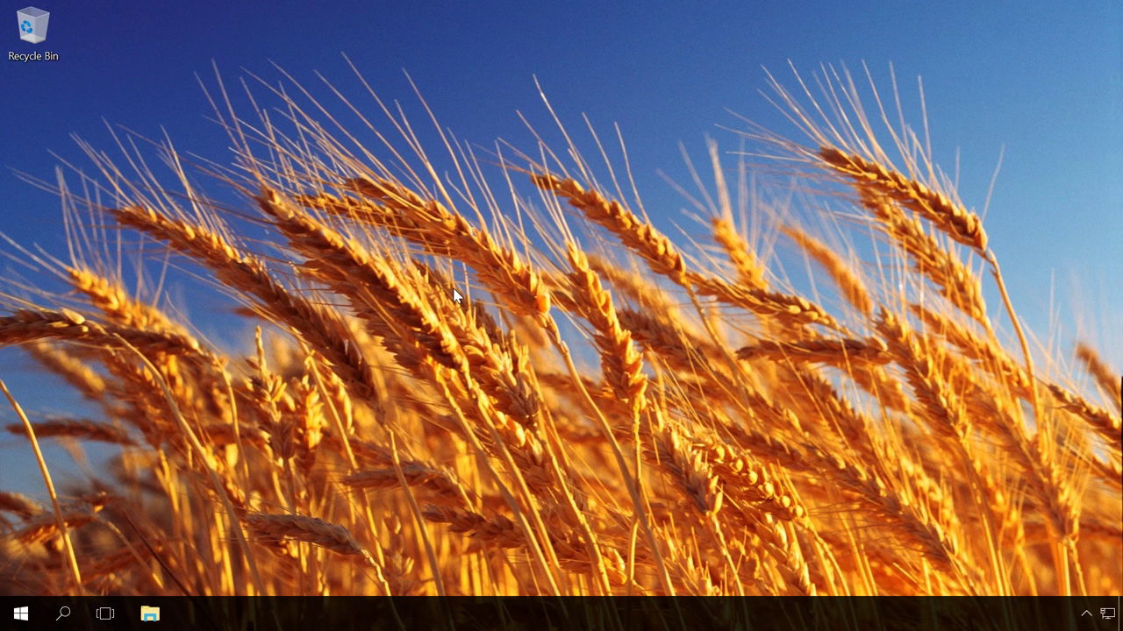
Launch gpedit.msc and maximize the Local Group Policy Editor with a wider tree pane.
key(super+r)
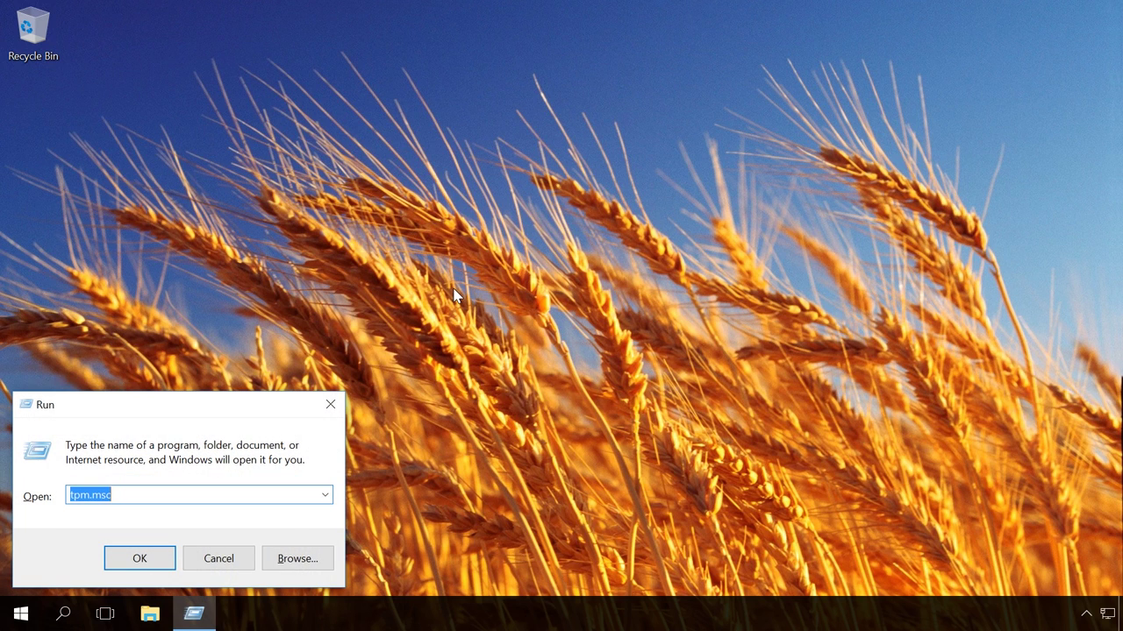
text(gpedit.msc)
key(Return)
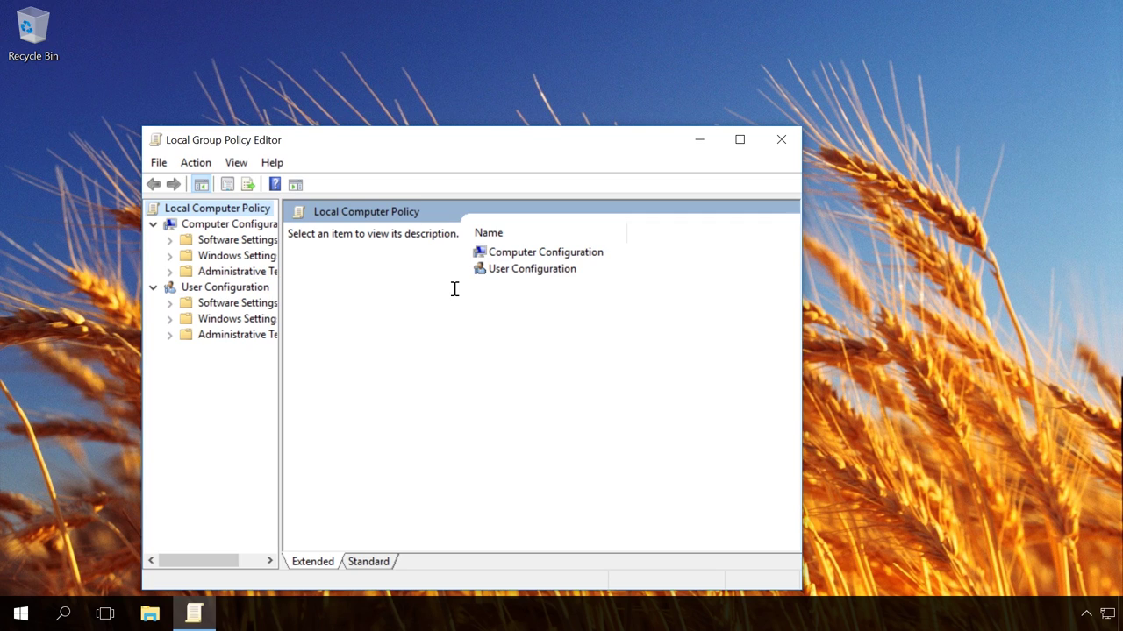
click(739, 142)
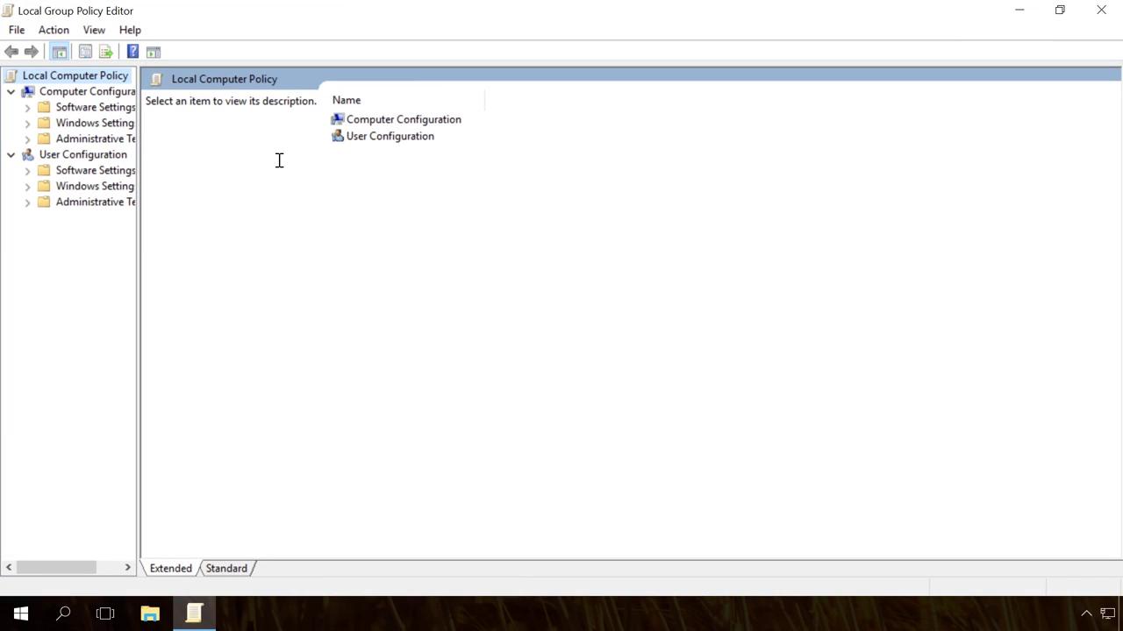
drag(139, 165, 244, 173)
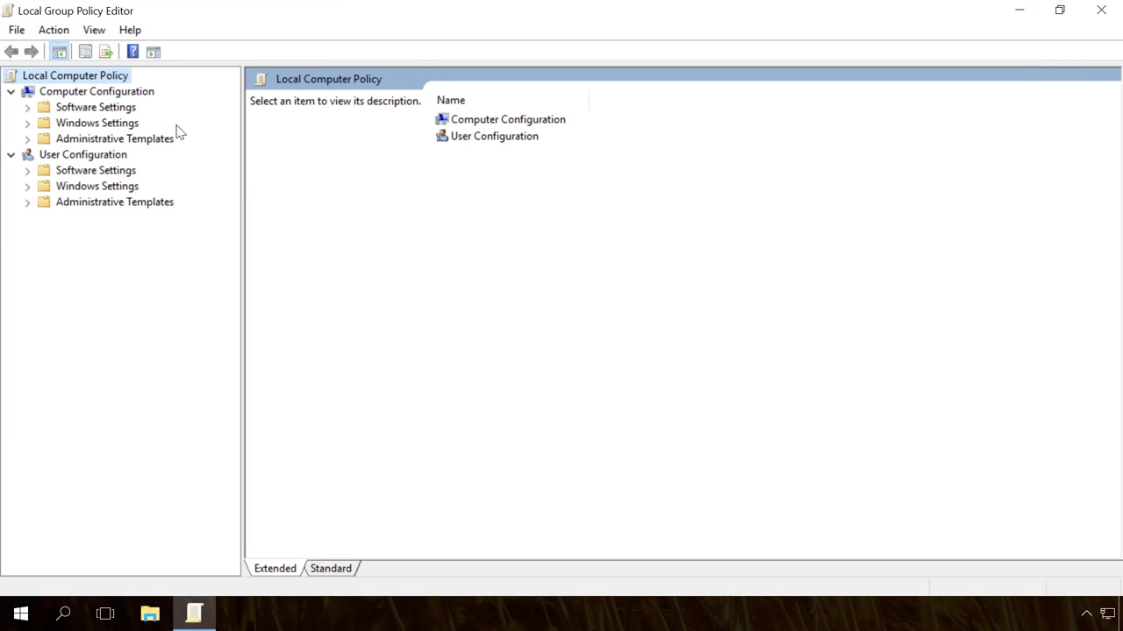
Navigate to Administrative Templates > Windows Components > BitLocker Drive Encryption > Operating System Drives.
click(123, 97)
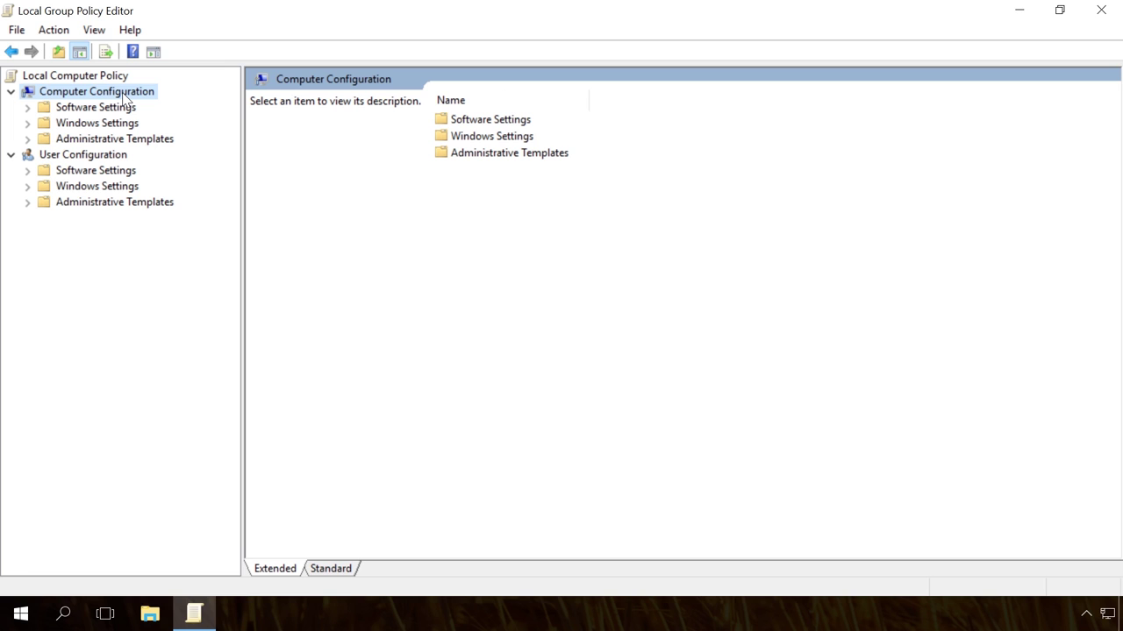
click(79, 138)
click(27, 139)
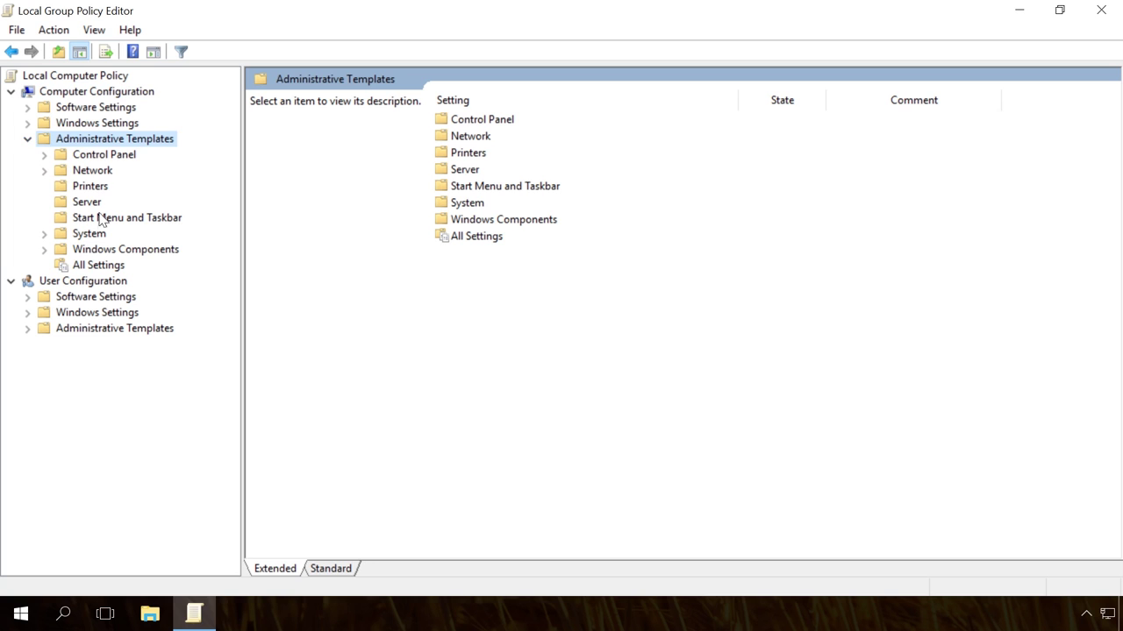
click(100, 248)
click(45, 250)
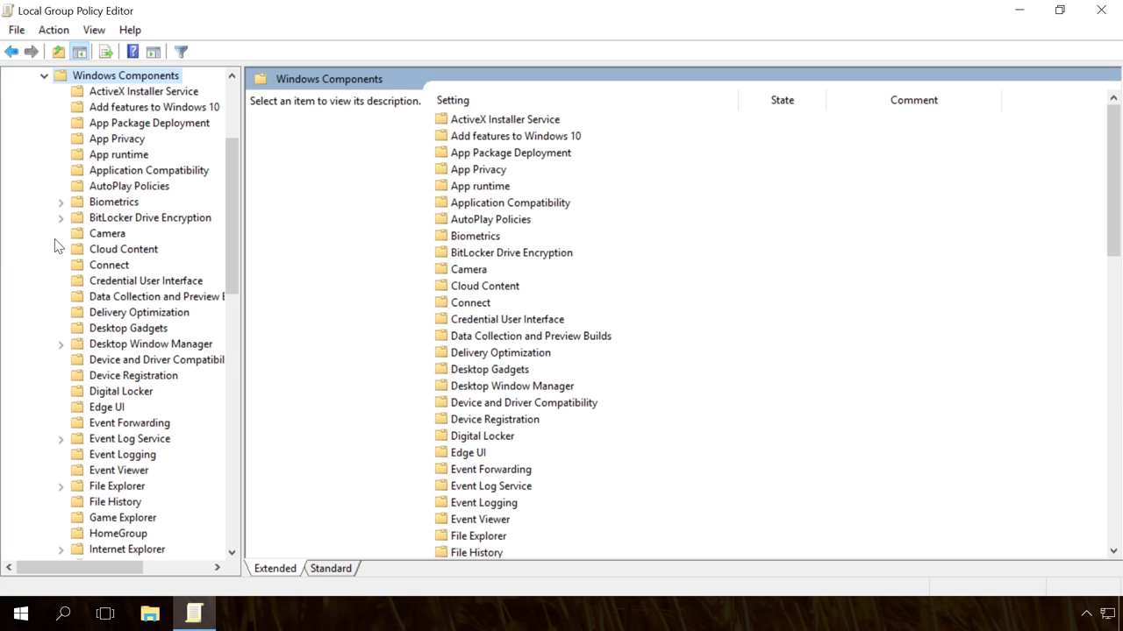
click(110, 219)
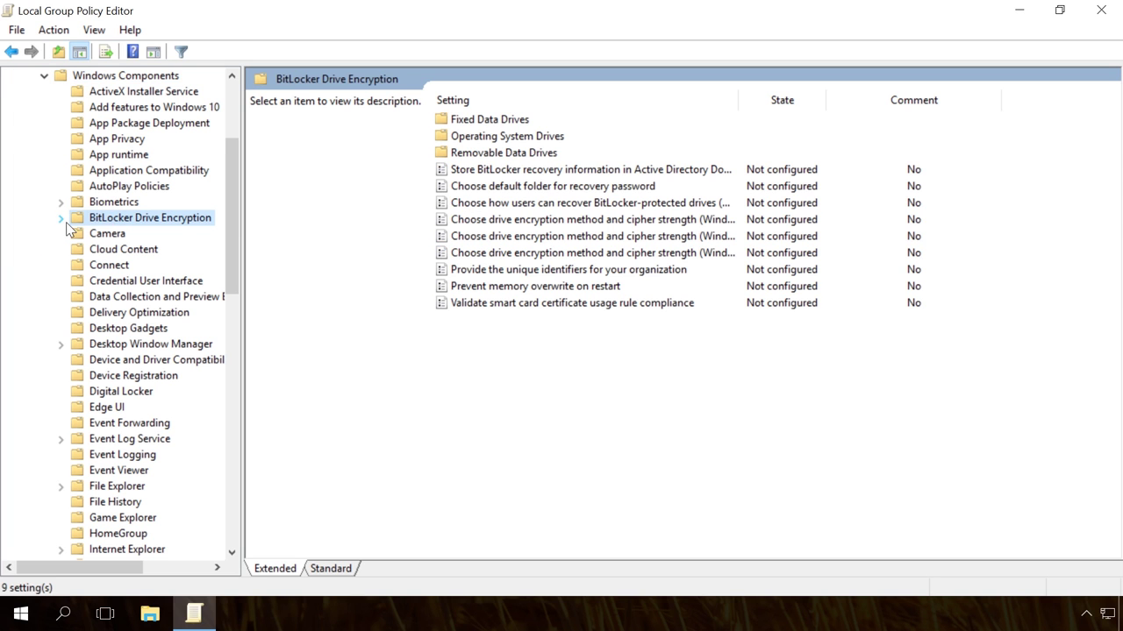
click(61, 218)
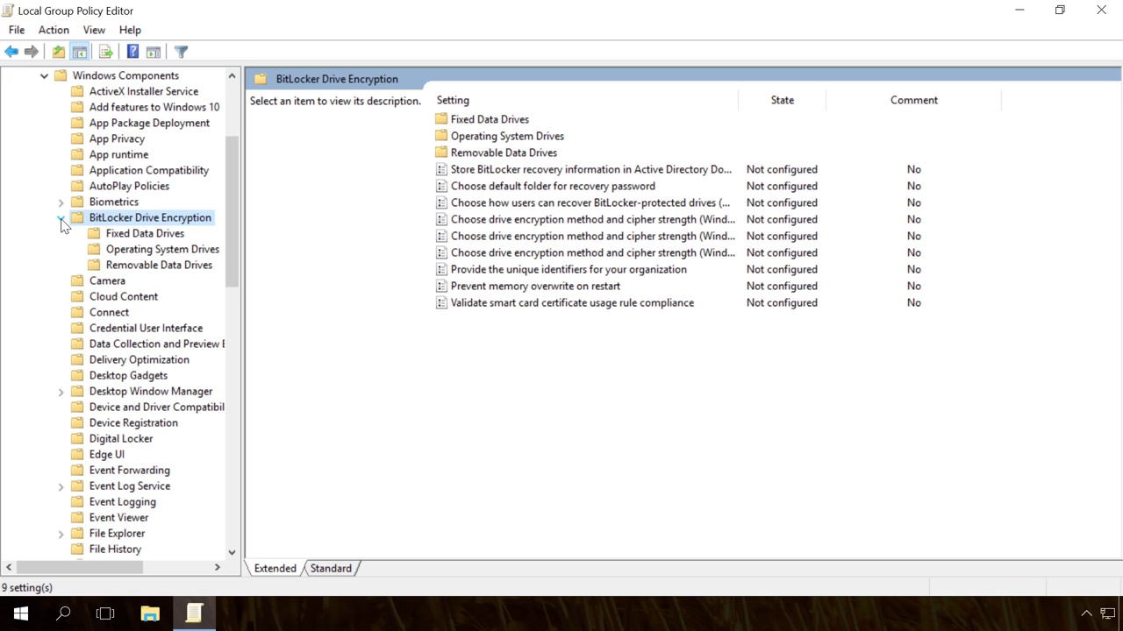
click(158, 253)
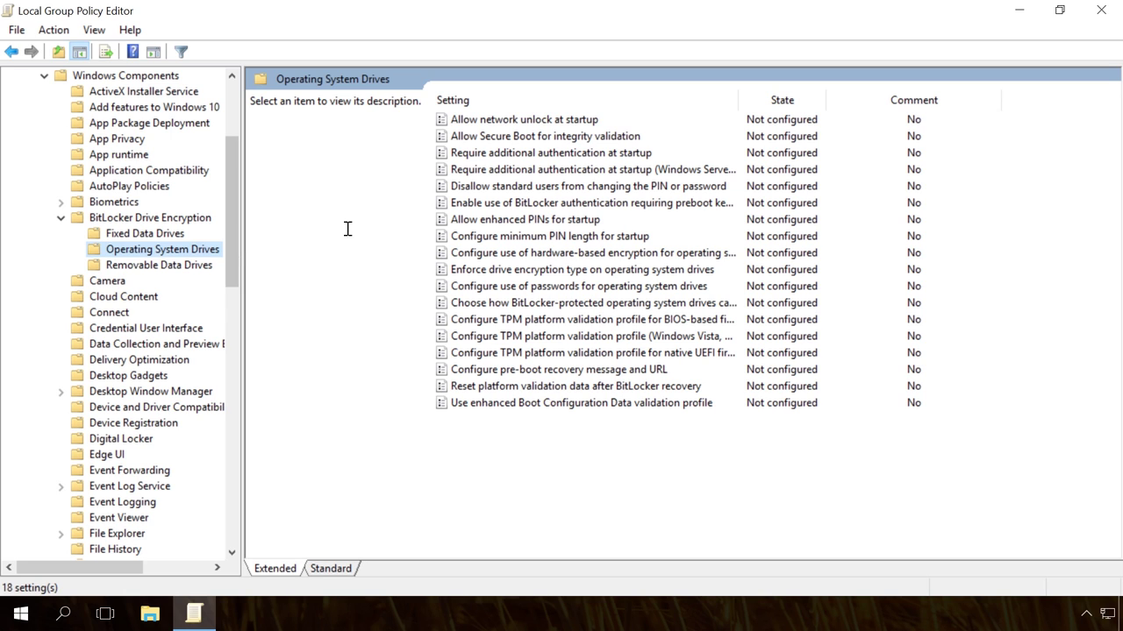
drag(739, 99, 887, 103)
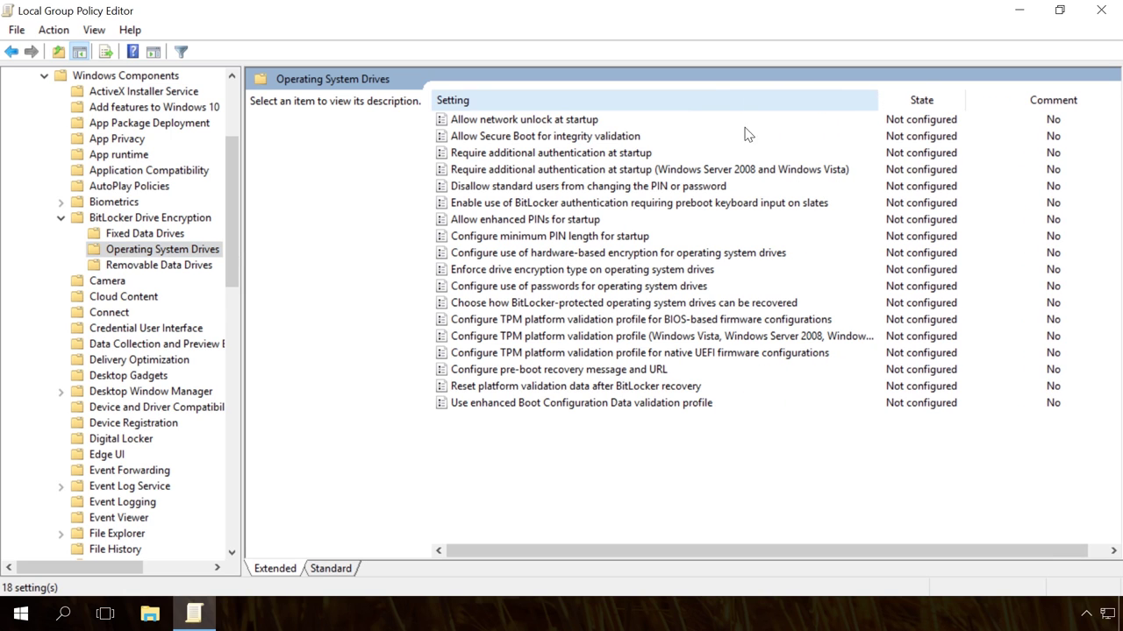
click(577, 154)
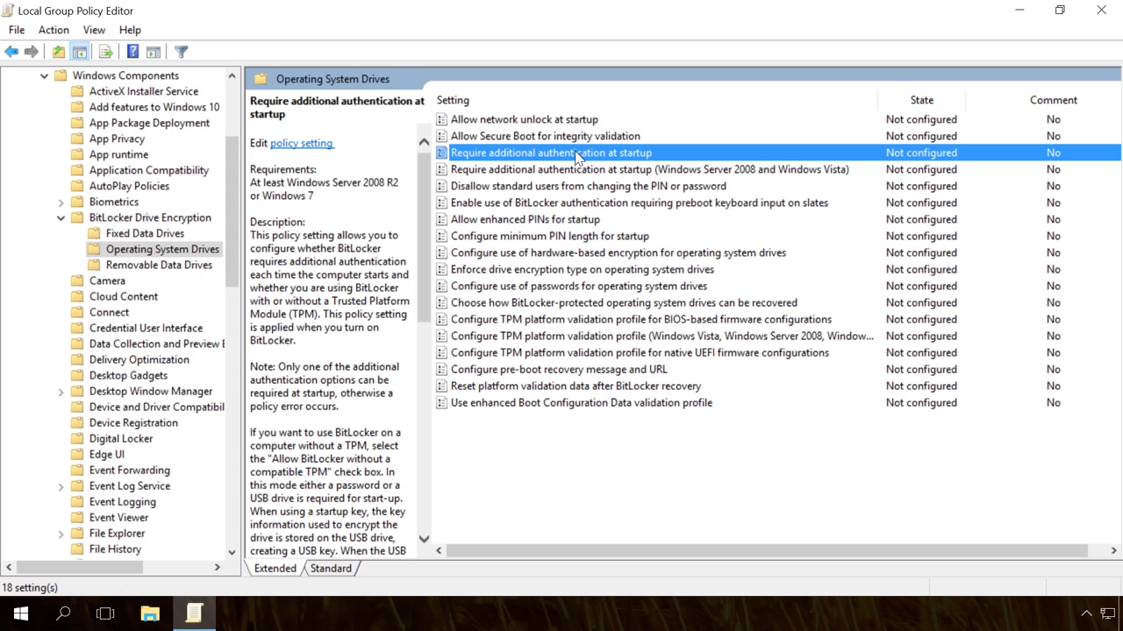
Set 'Require additional authentication at startup' to Enabled, apply it, and close Group Policy Editor.
double_click(576, 154)
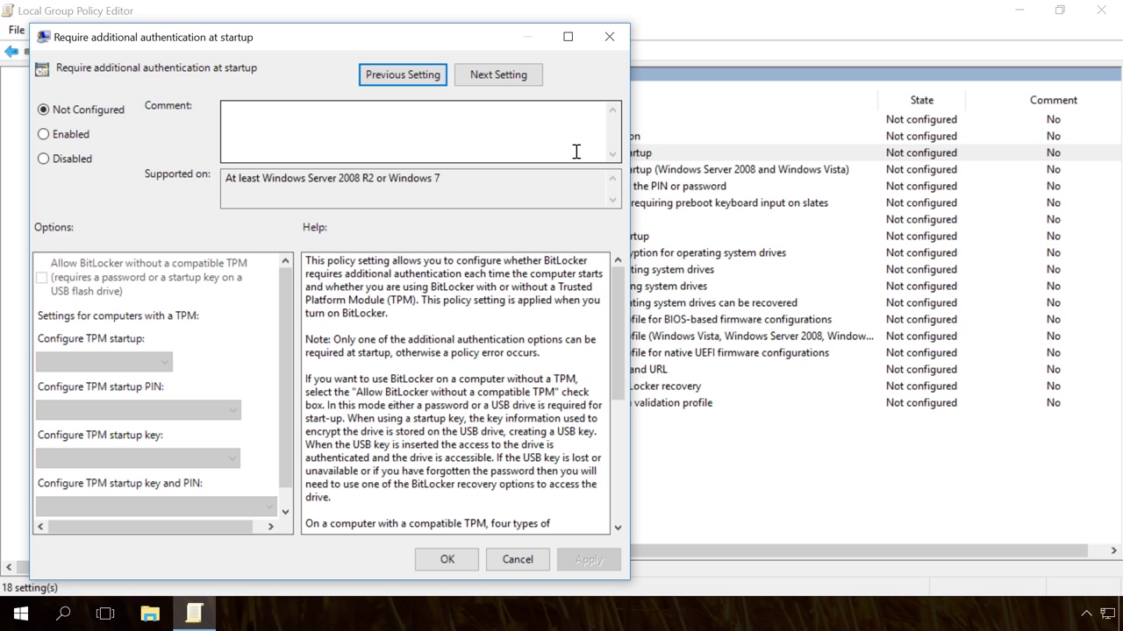
click(71, 137)
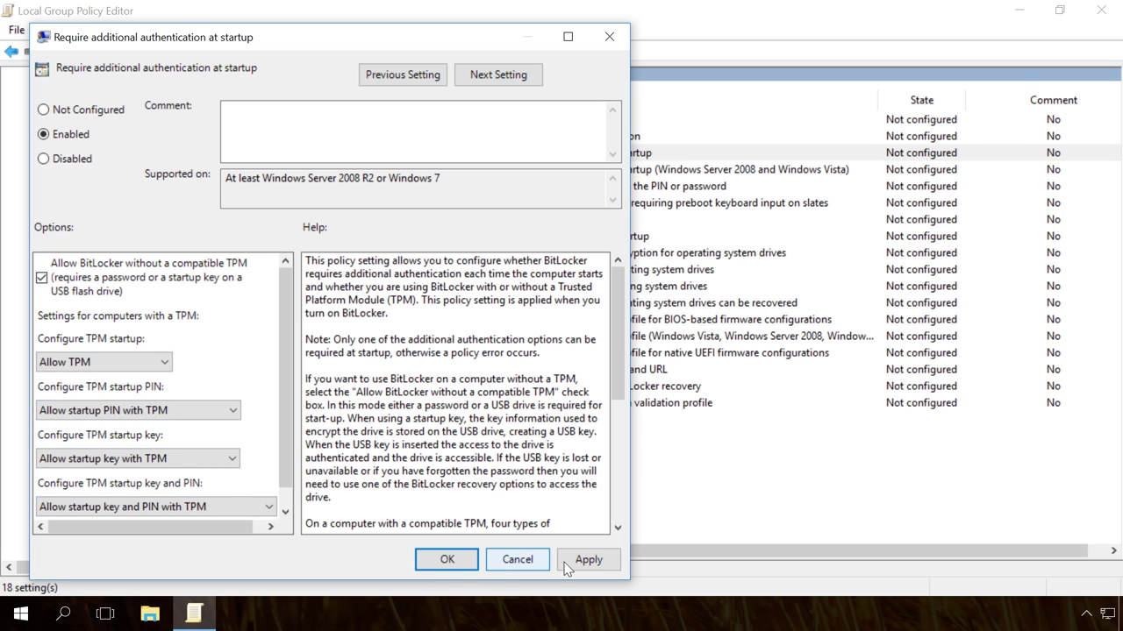
click(586, 559)
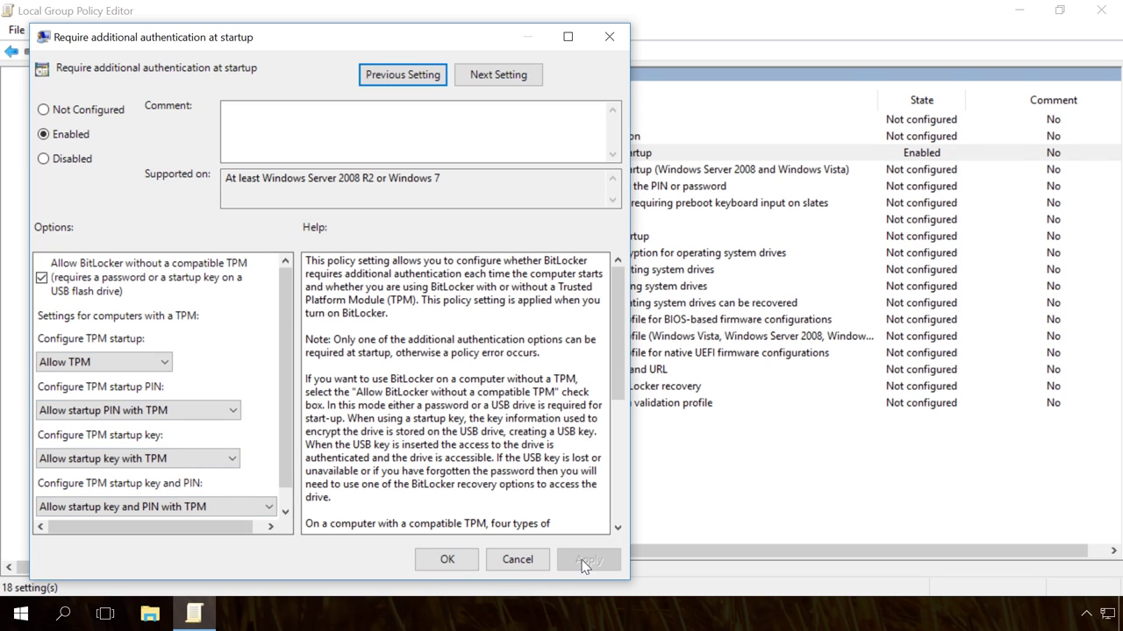
click(448, 561)
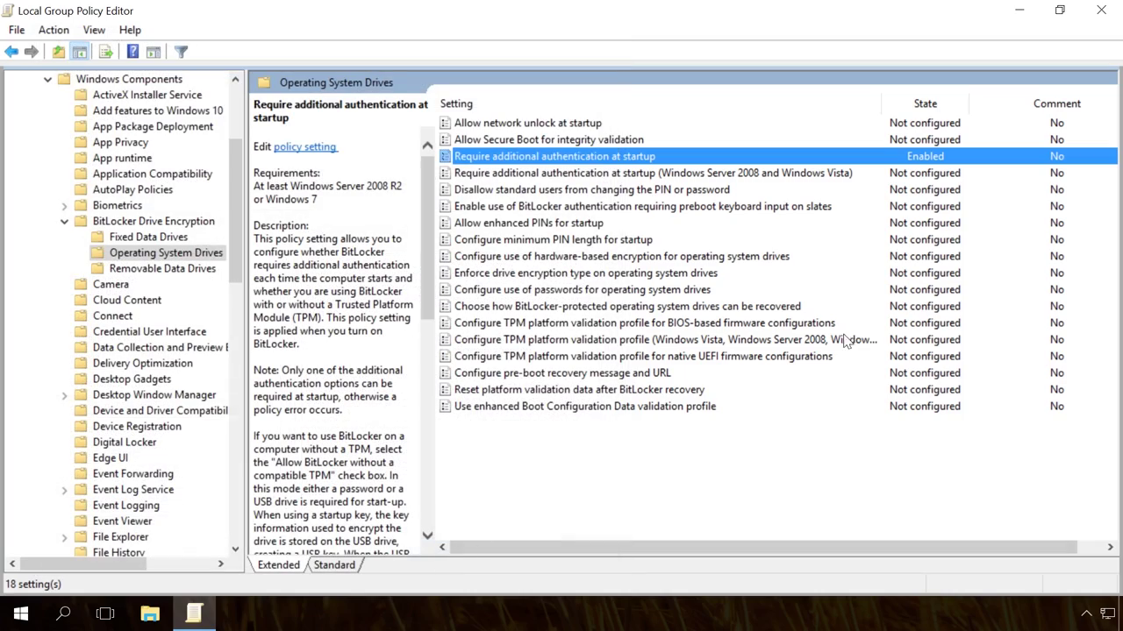
click(1110, 10)
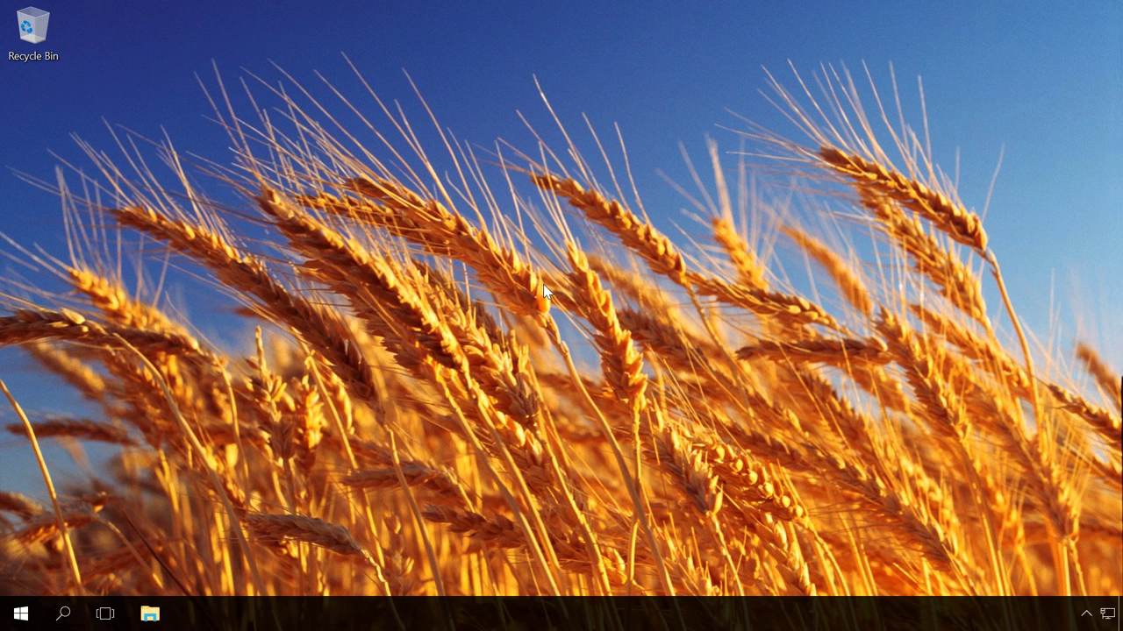
Search 'con' to open Control Panel, then go to BitLocker Drive Encryption.
click(65, 614)
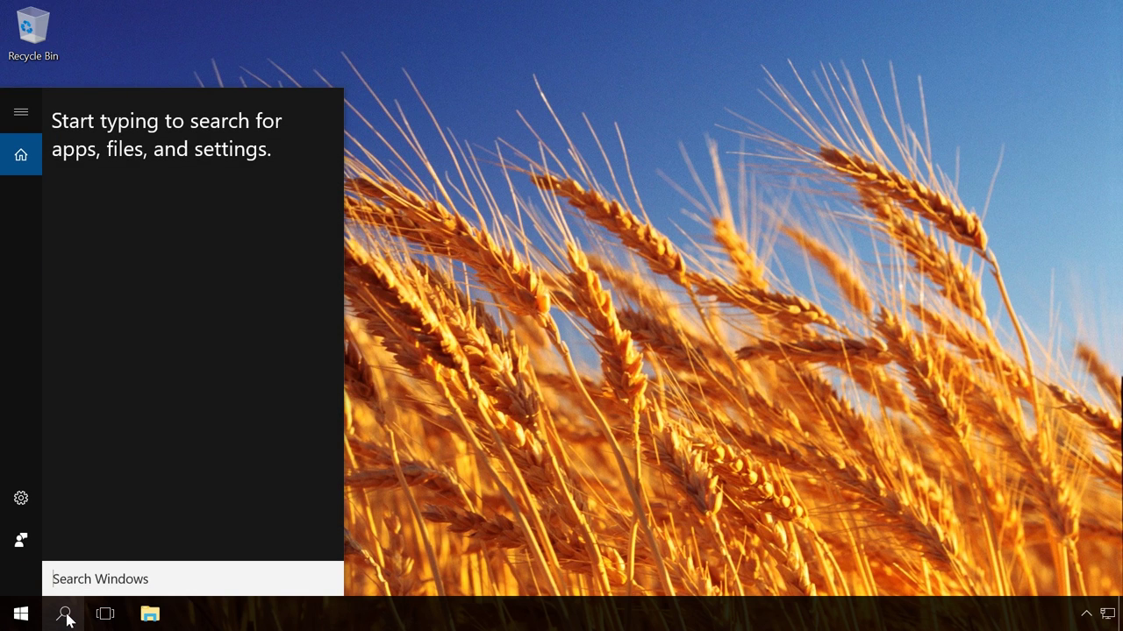
text(con)
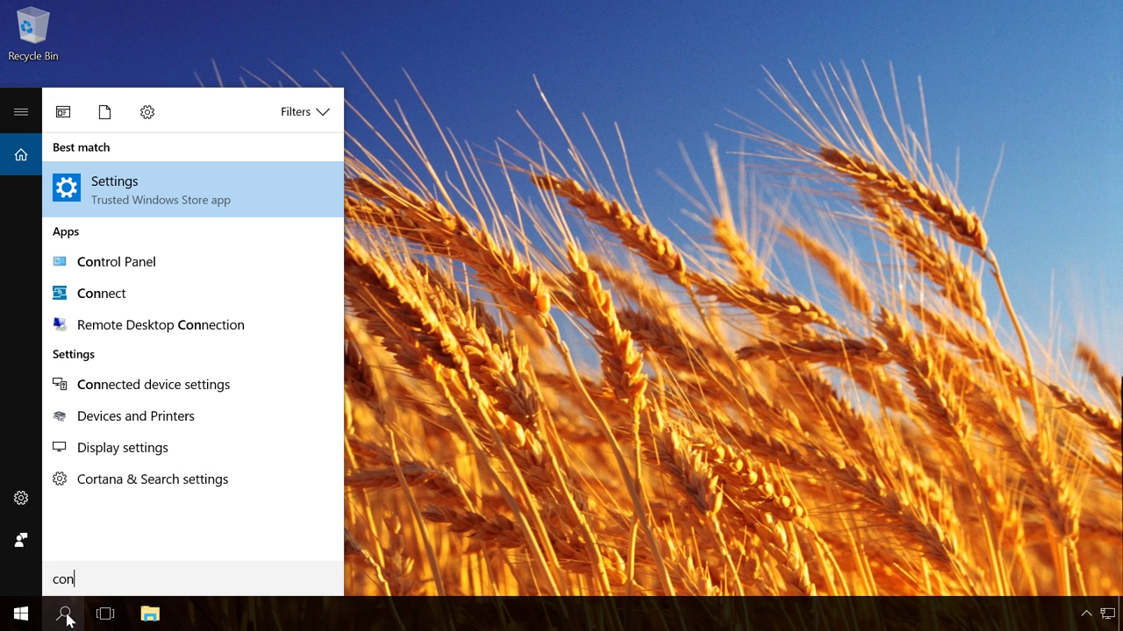
click(132, 260)
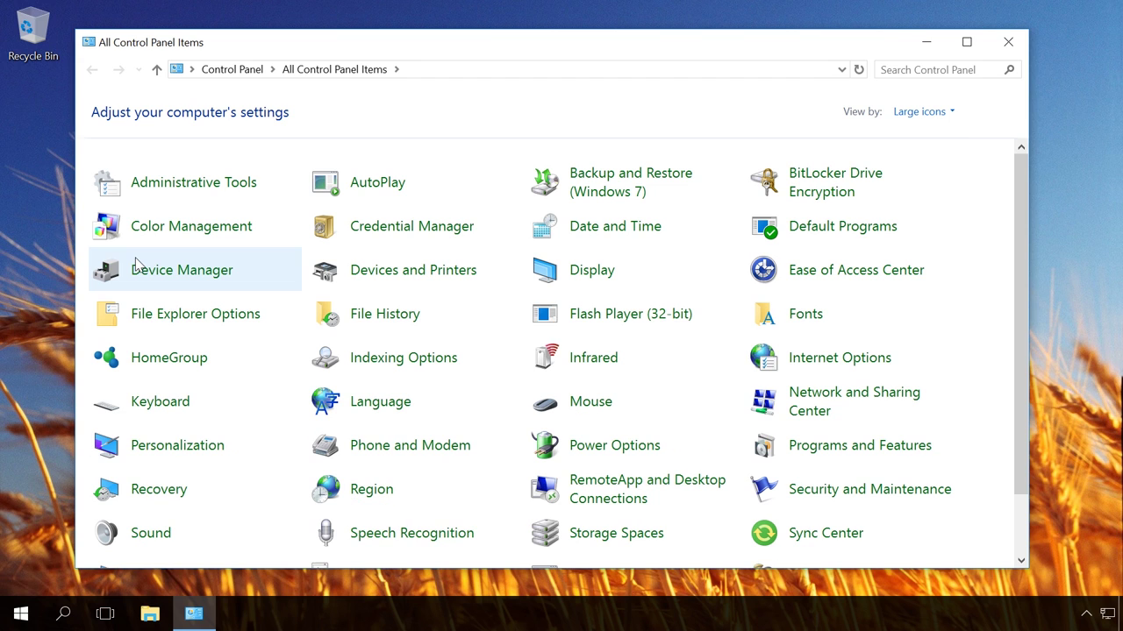
click(810, 186)
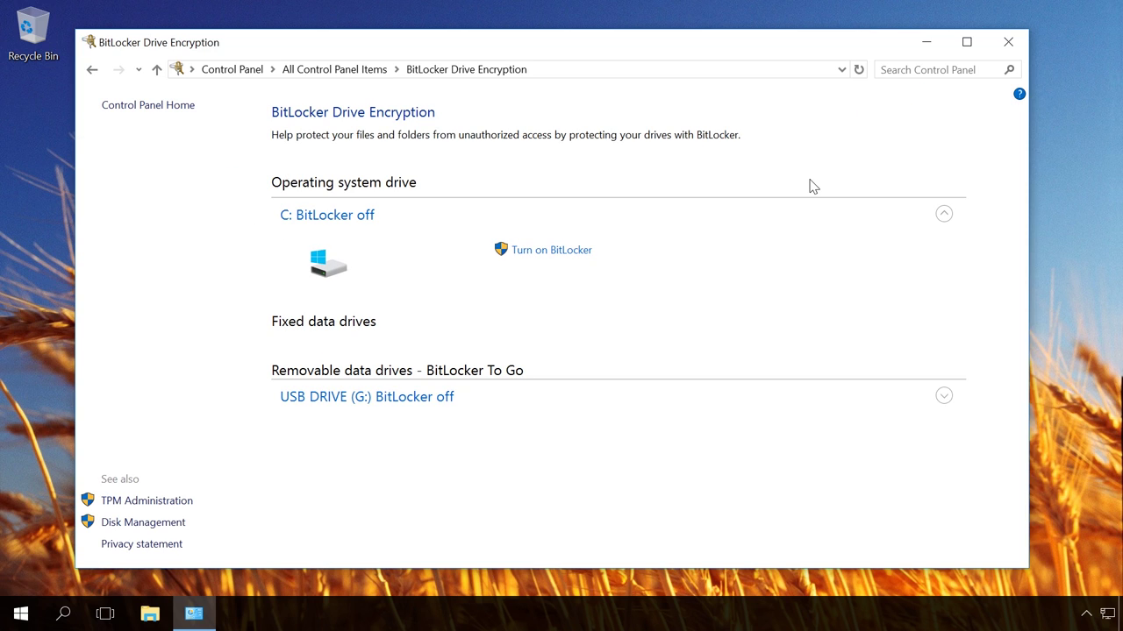
Turn on BitLocker for C: using a startup unlock password, entered and confirmed.
click(550, 251)
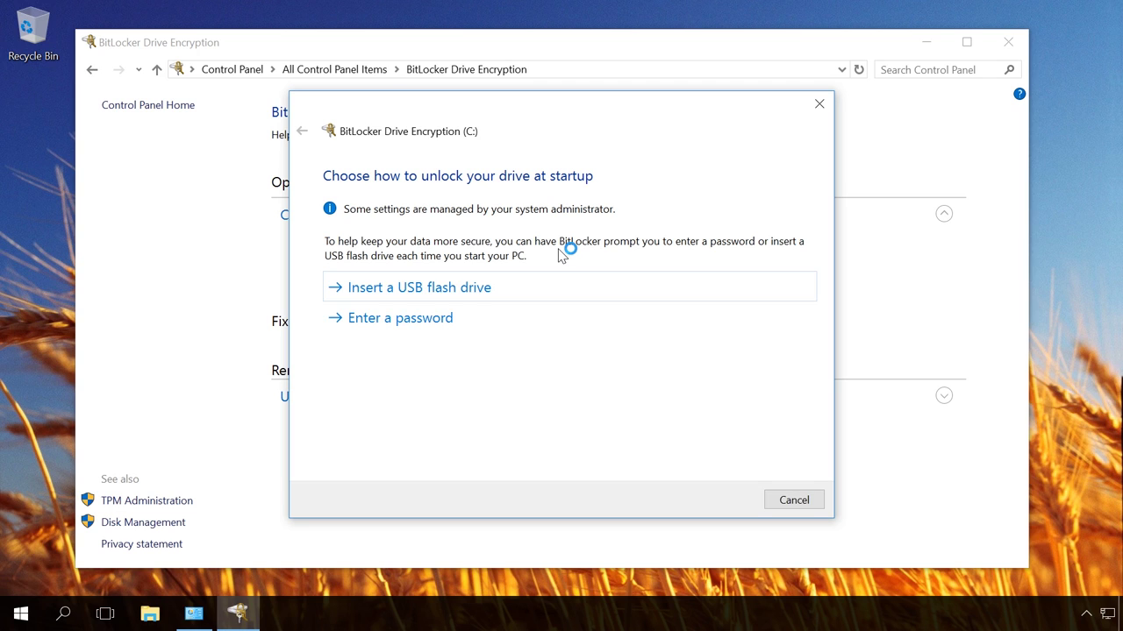
click(399, 319)
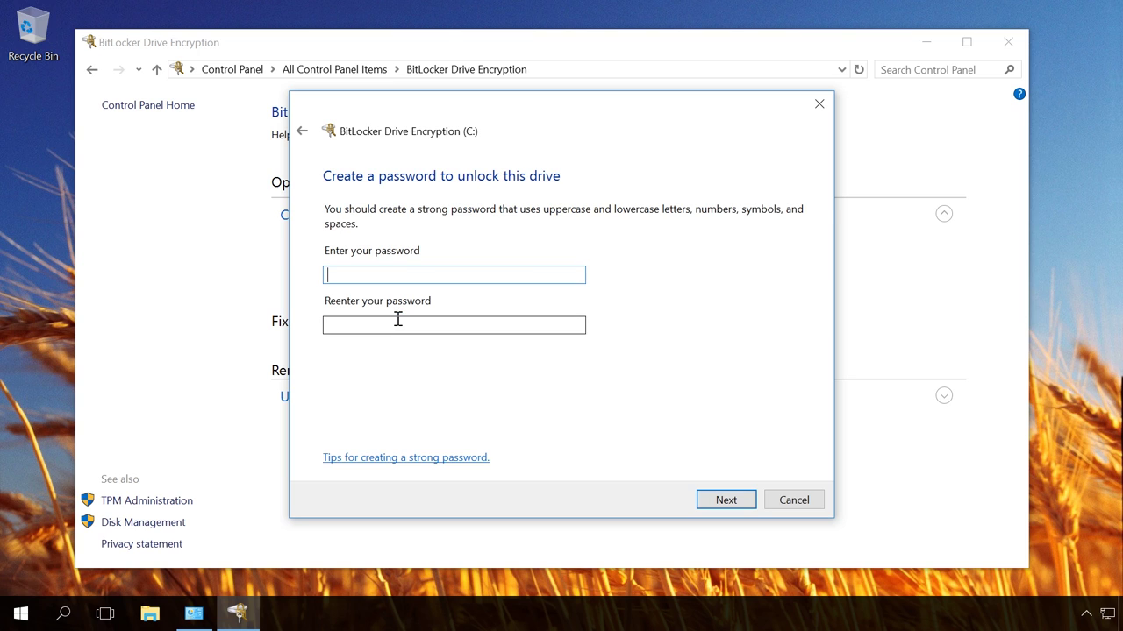
text(••••••••••••)
click(398, 324)
text(••••••••••••)
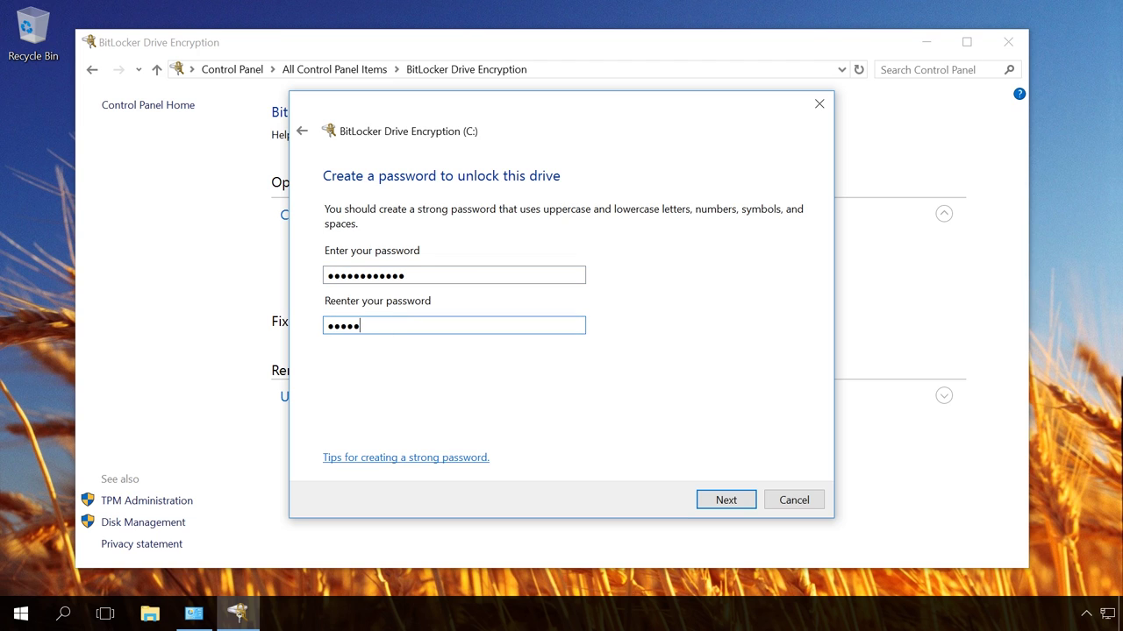
click(724, 501)
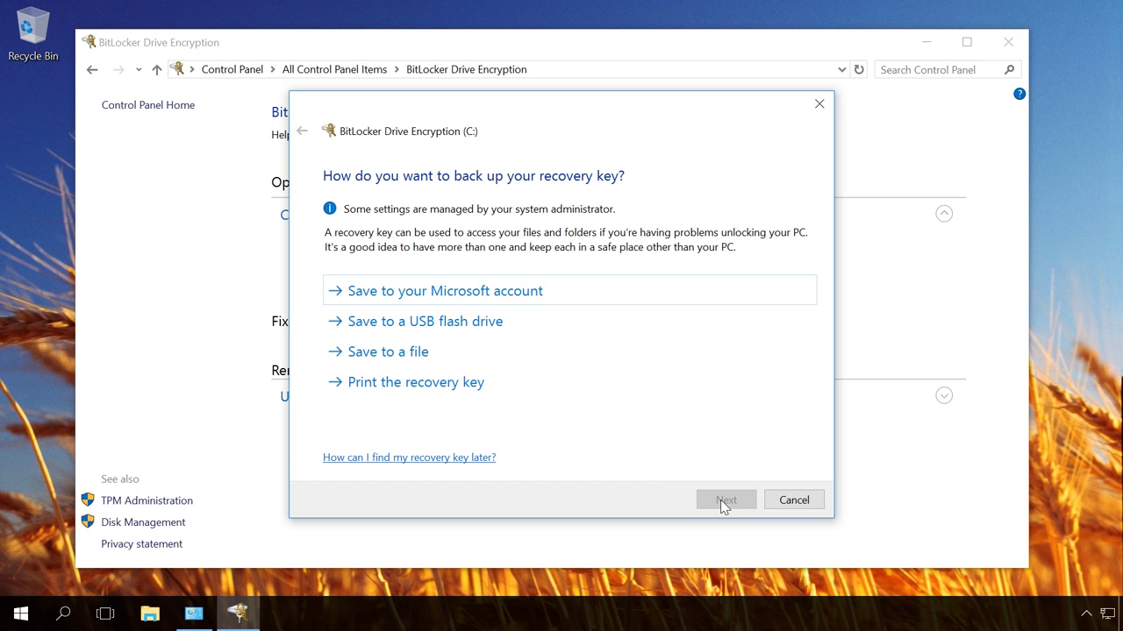
Save the recovery key to a file on USB DRIVE (G:), then open File Explorer to verify.
click(399, 352)
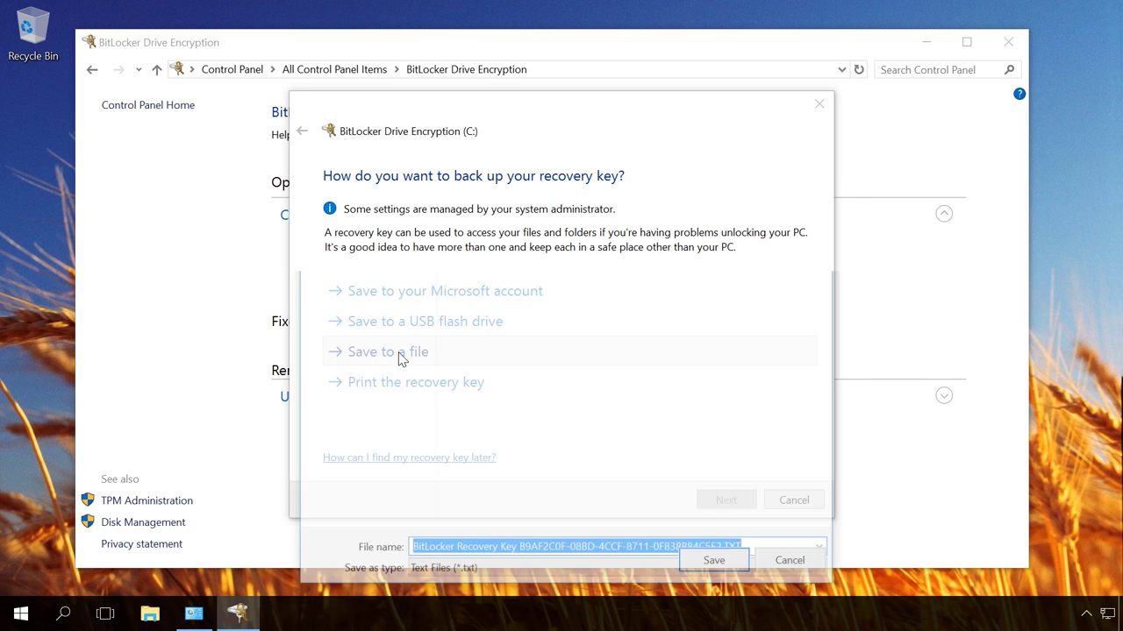
scroll(422, 329, down, 2)
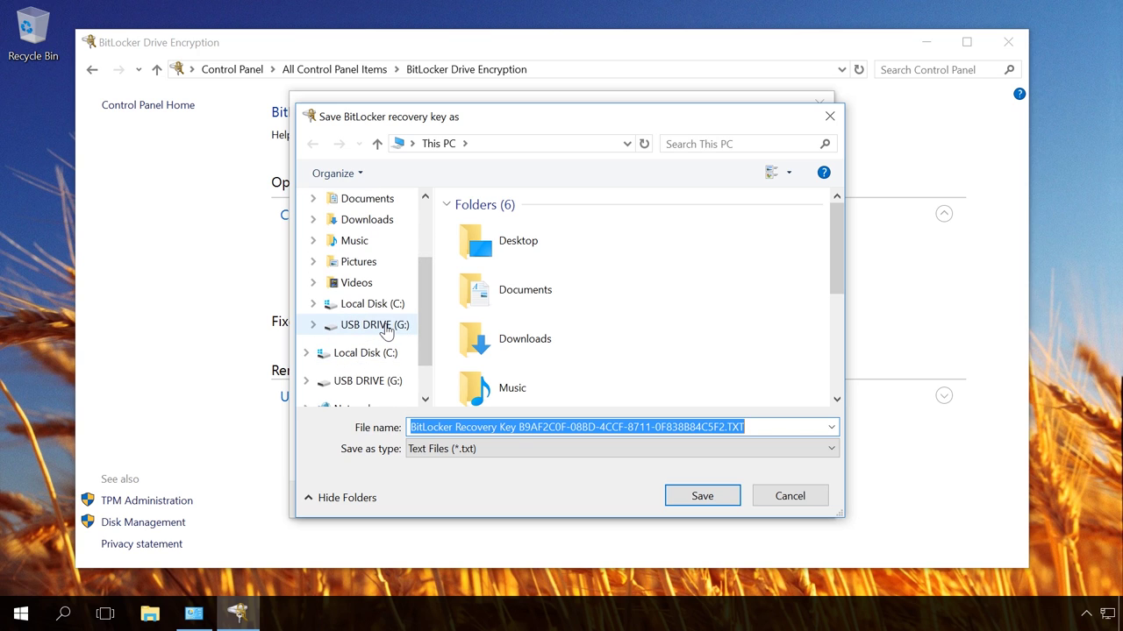
click(386, 330)
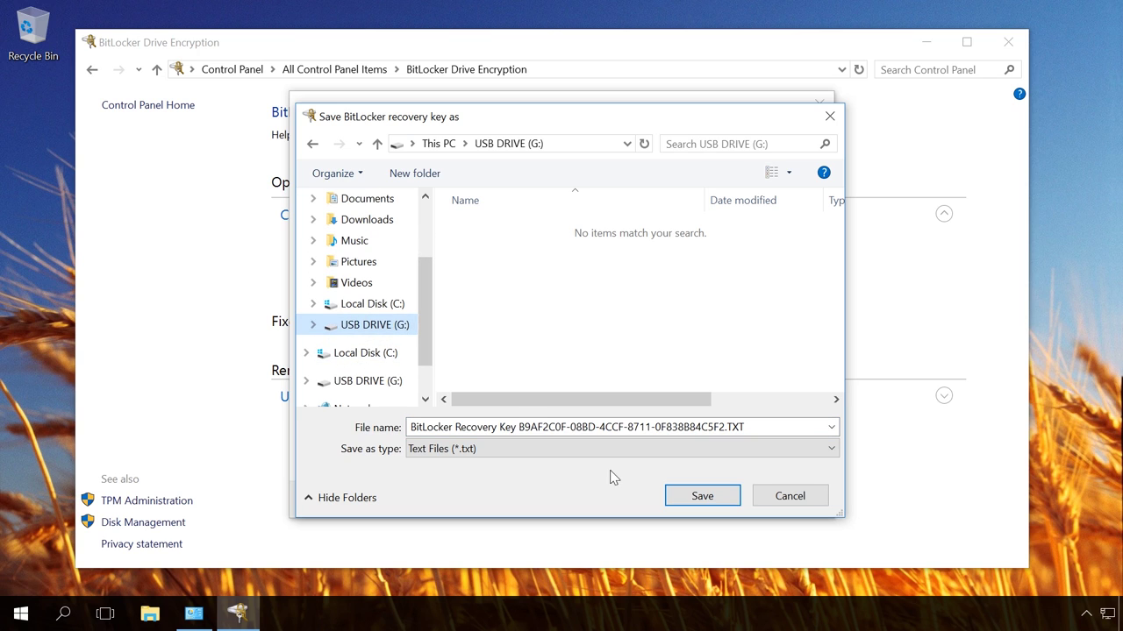
click(687, 496)
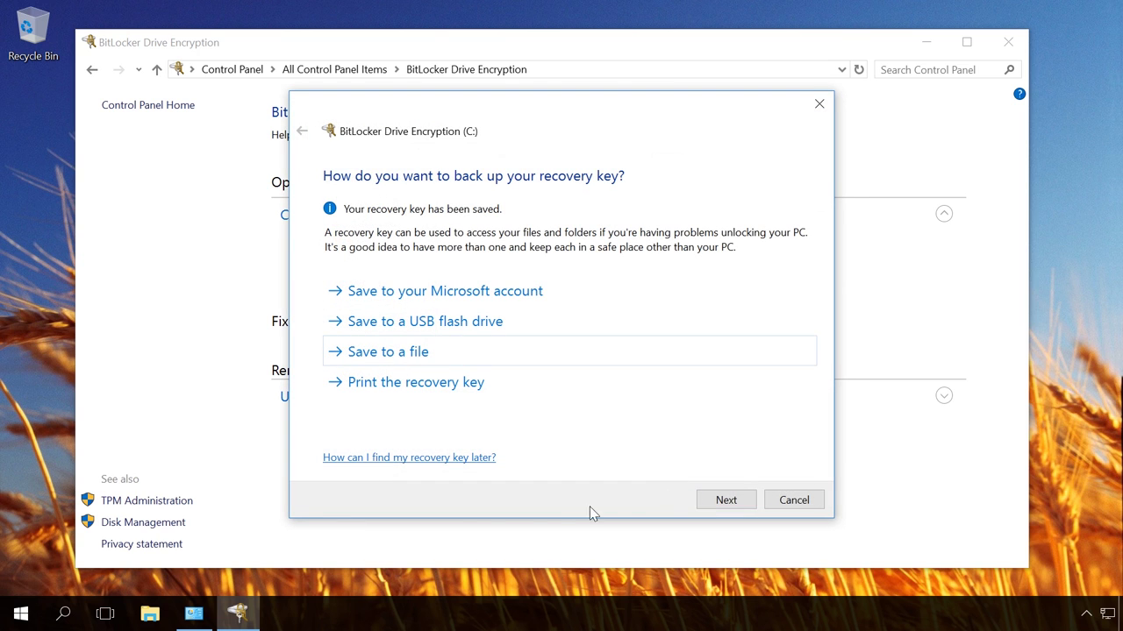
click(153, 616)
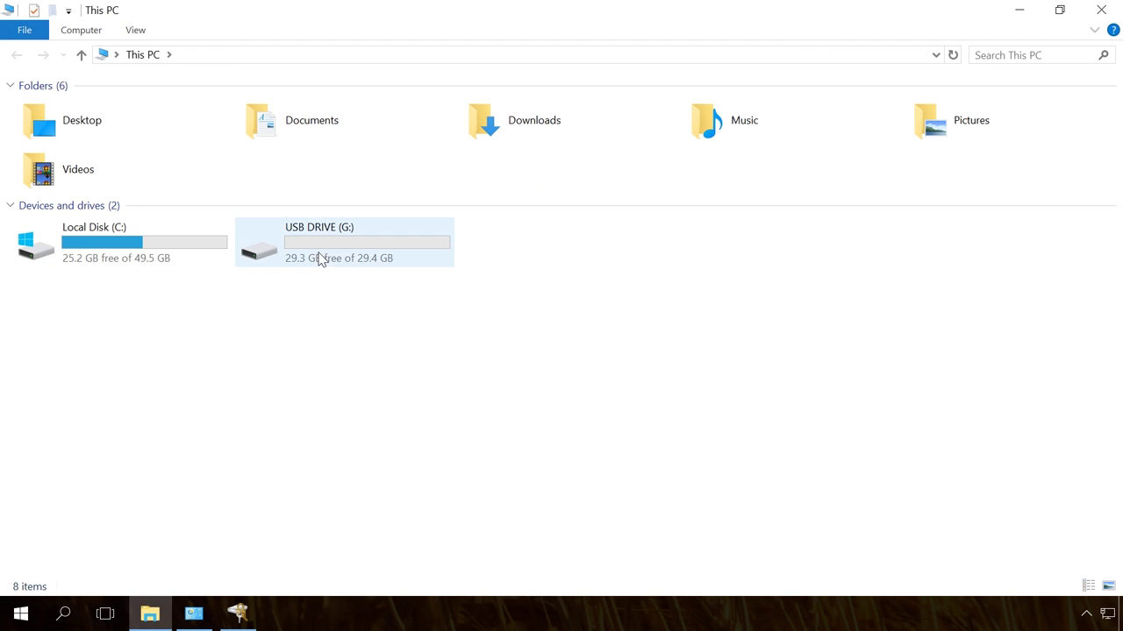
double_click(321, 260)
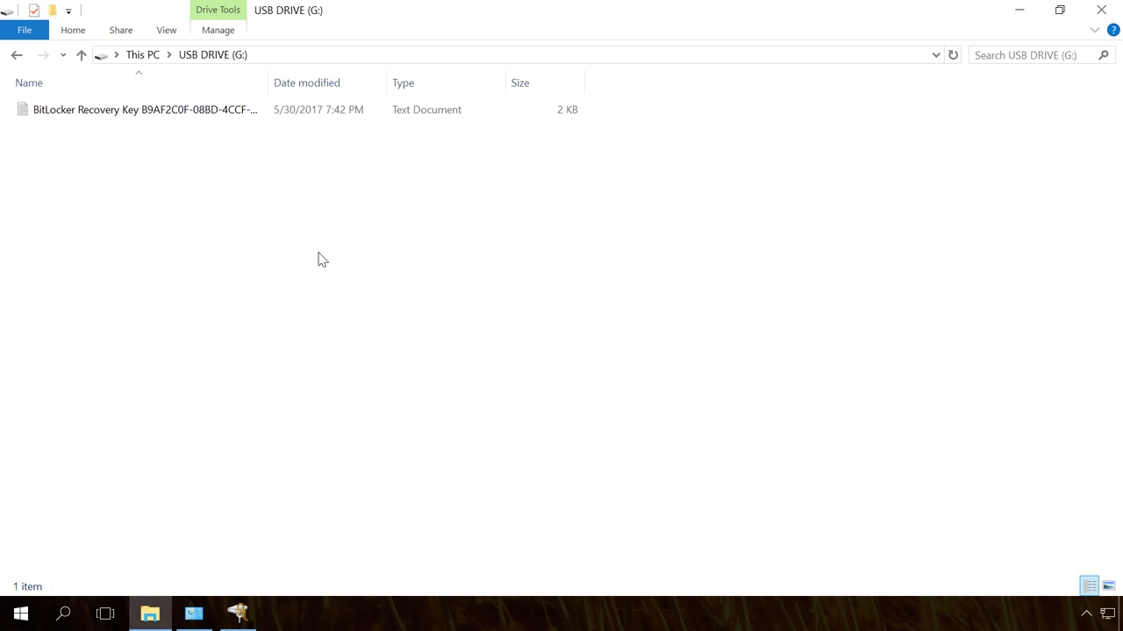
click(221, 115)
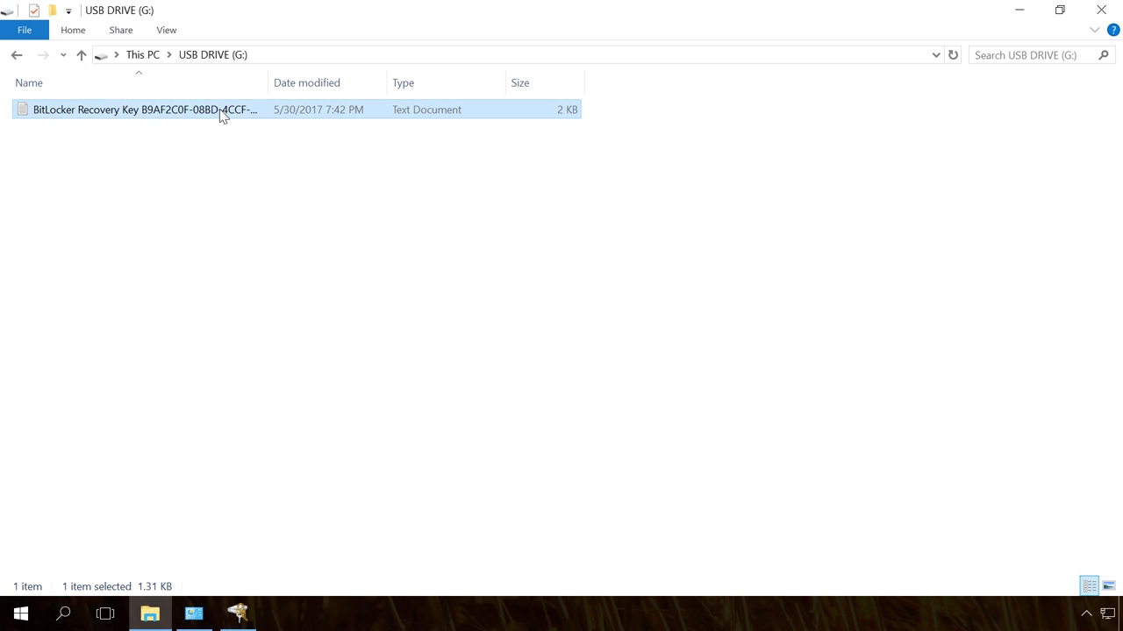
click(311, 174)
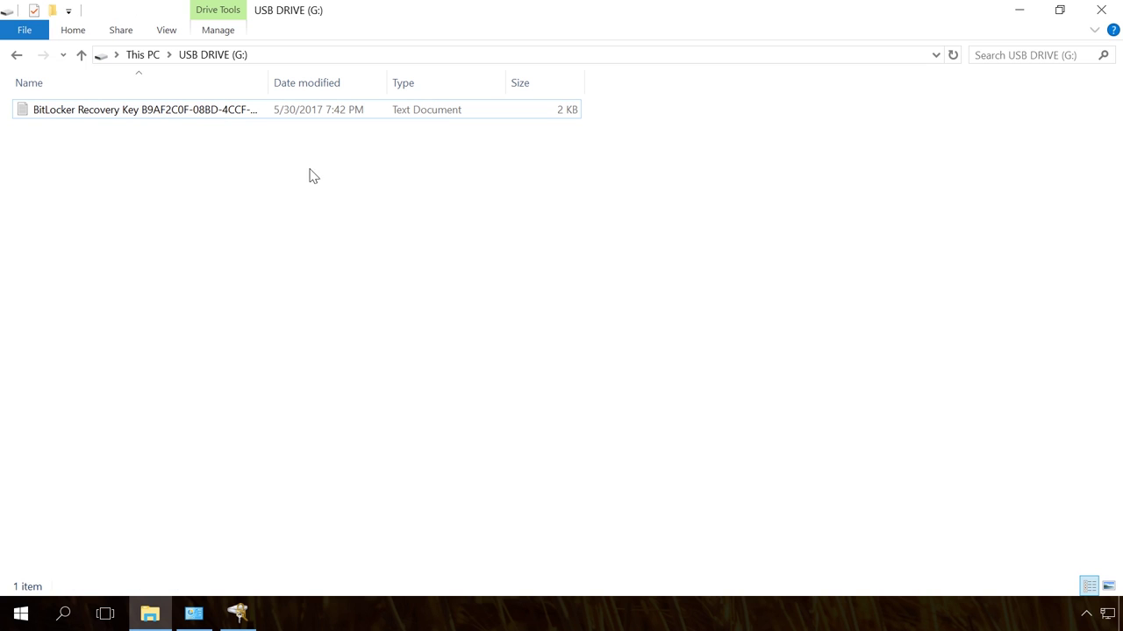
Close the USB window, choose Encrypt entire drive, and keep New encryption mode.
click(1101, 11)
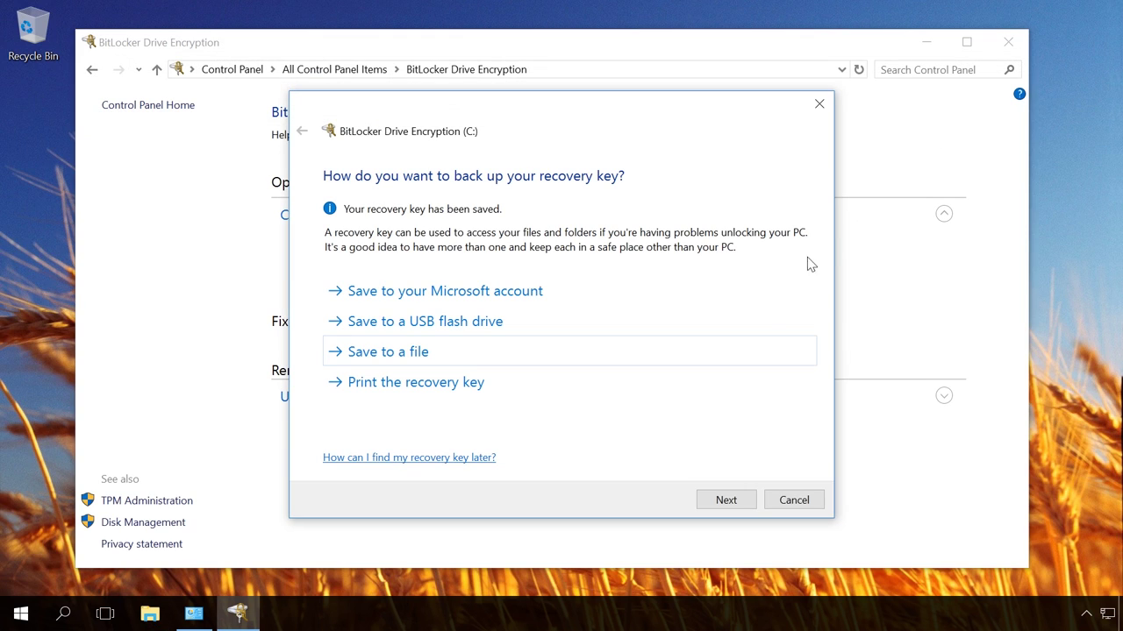
click(730, 502)
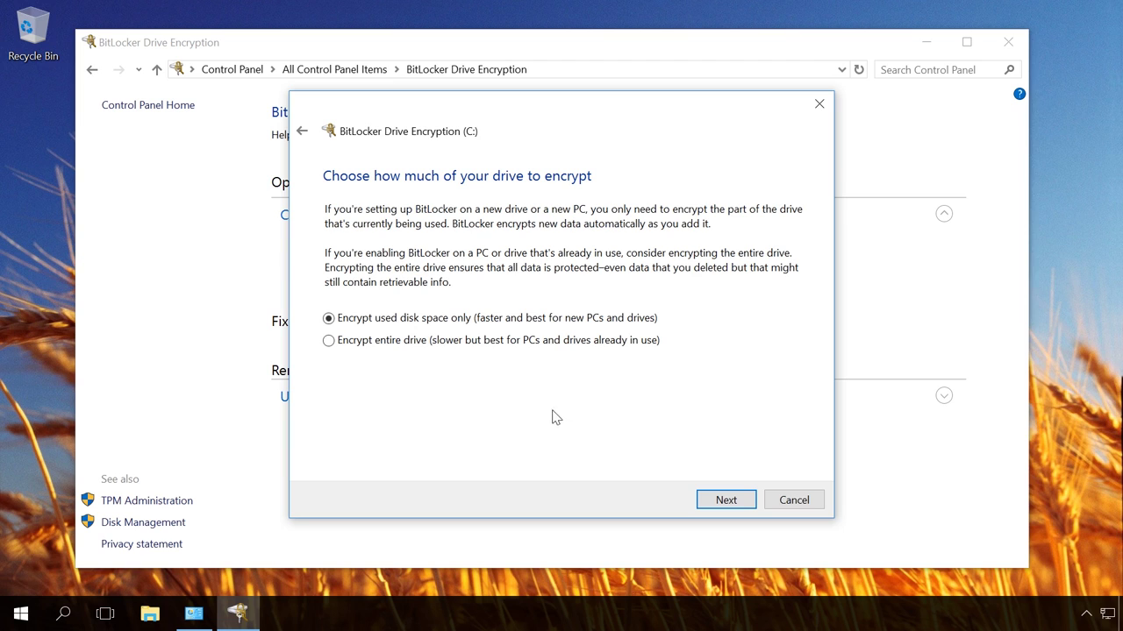
click(514, 344)
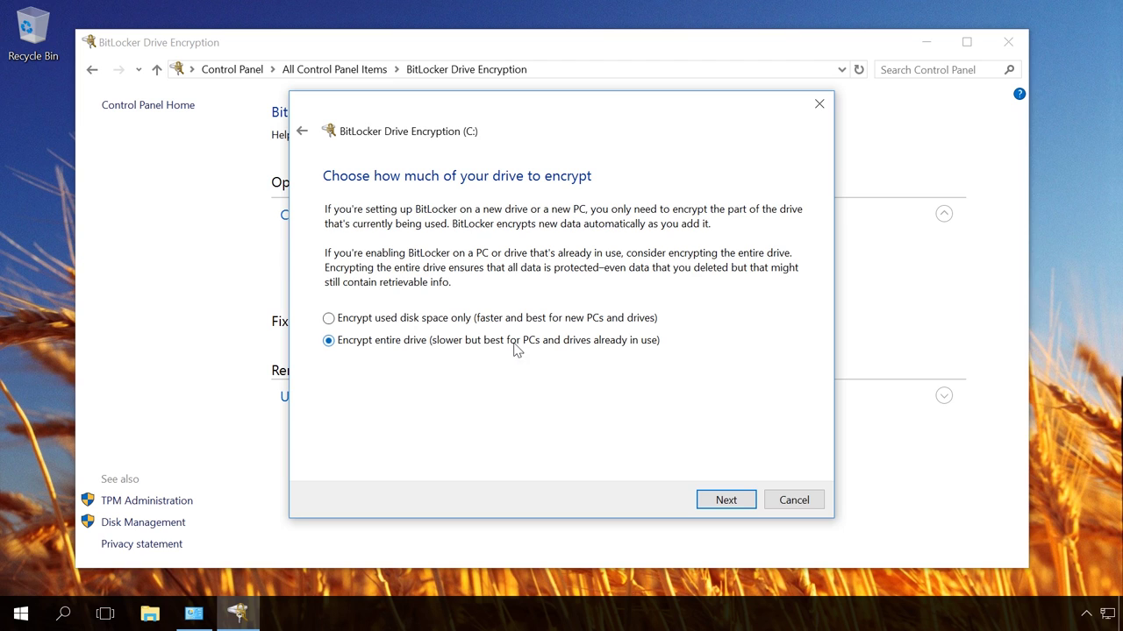
click(724, 501)
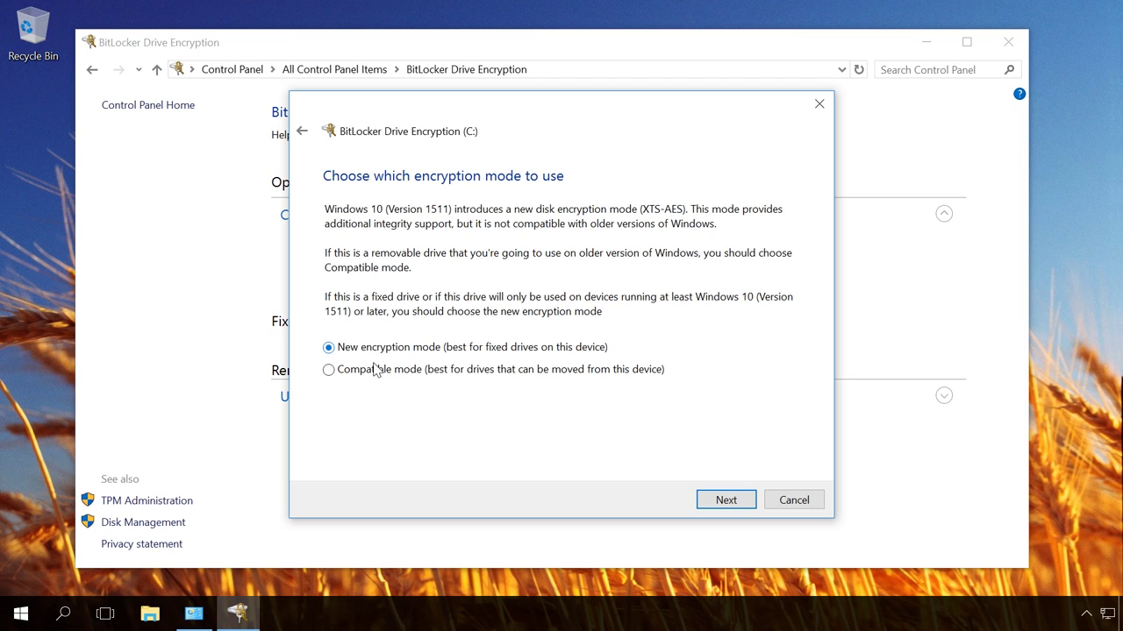
click(726, 500)
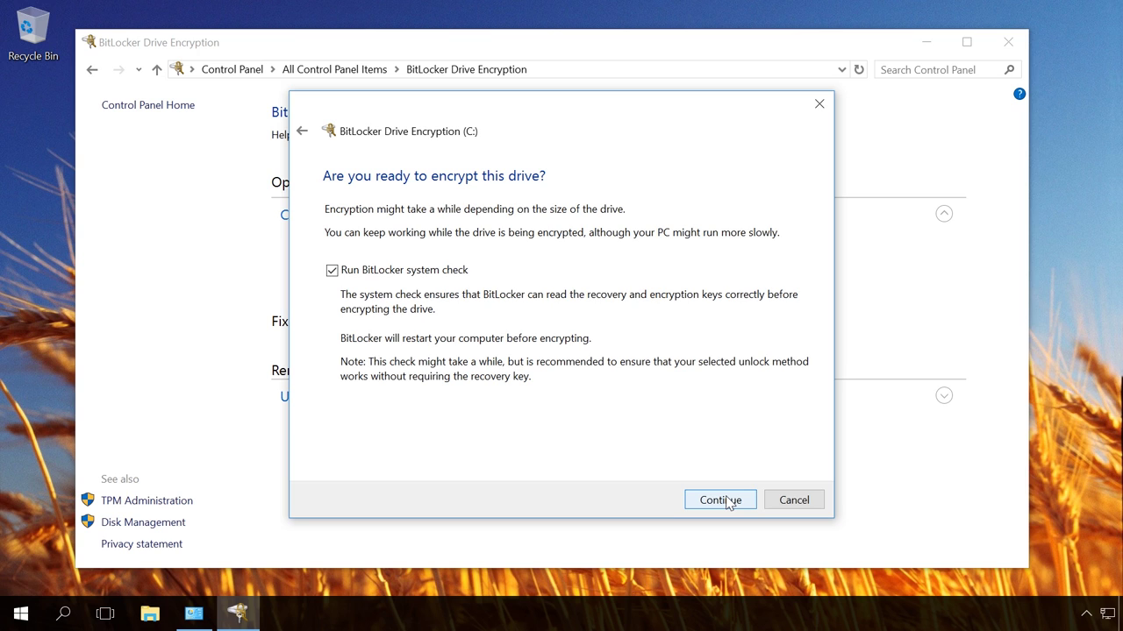
Start encryption, restart from the BitLocker tray prompt, and unlock C: with the startup password.
click(726, 500)
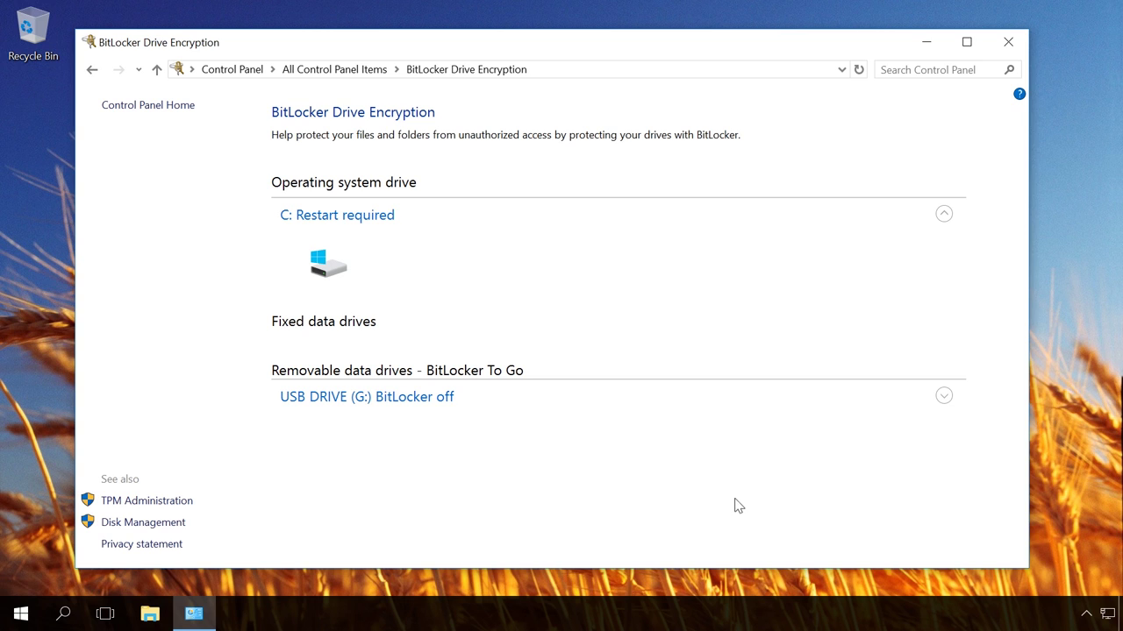
click(1084, 615)
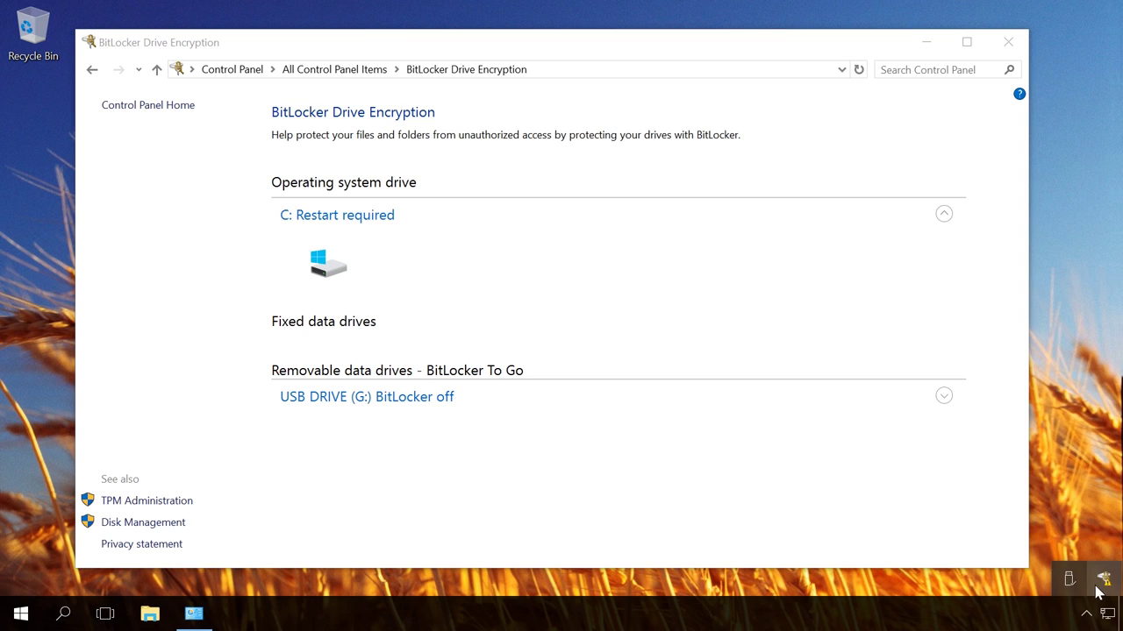
click(1102, 582)
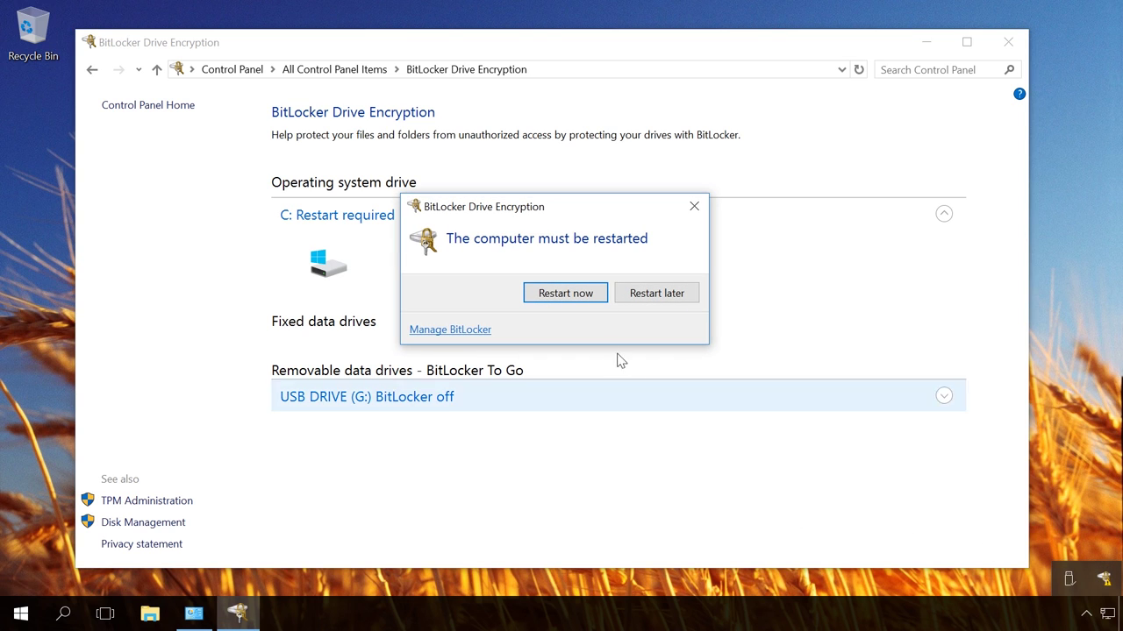
click(566, 295)
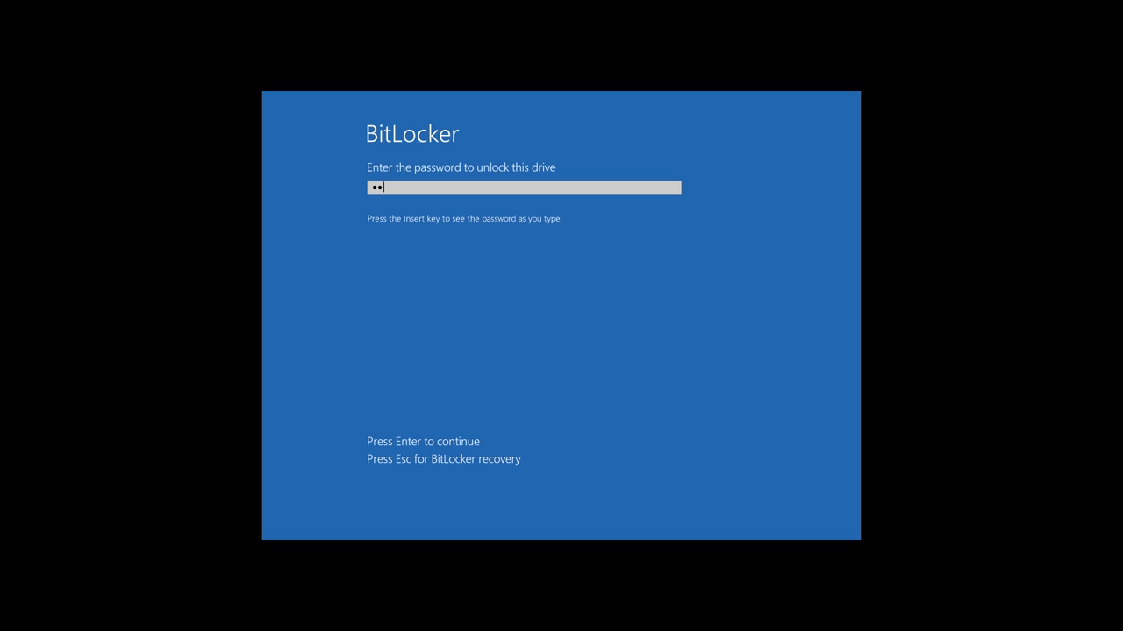
text(*********)
key(Return)
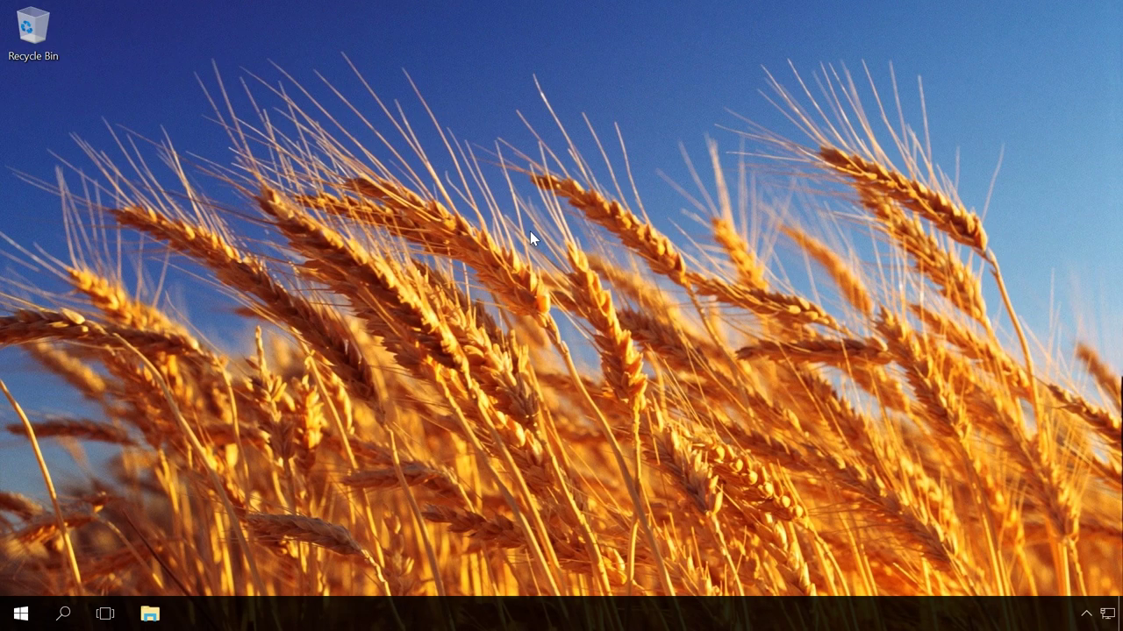
click(1085, 612)
click(1102, 582)
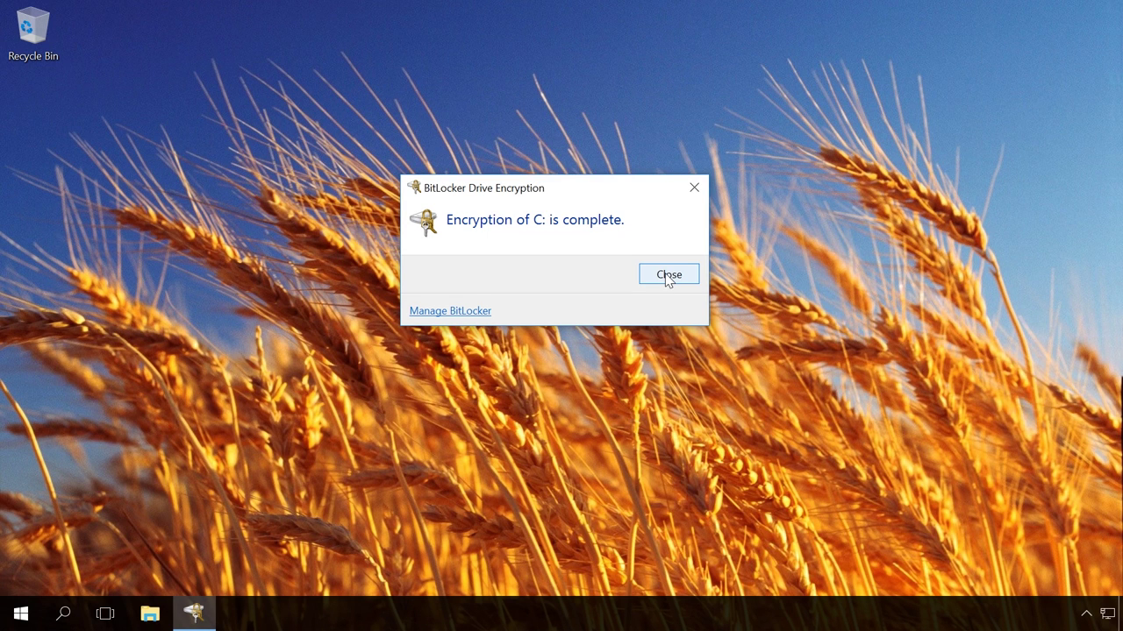
click(667, 275)
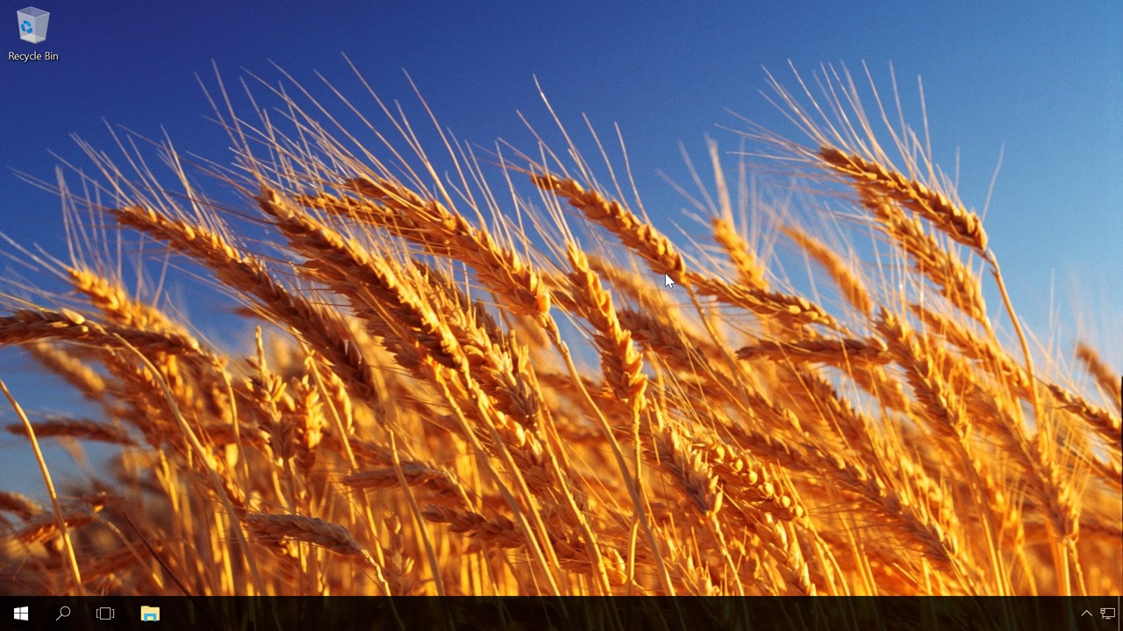
Open This PC in File Explorer and choose Manage BitLocker for Local Disk (C:).
click(148, 615)
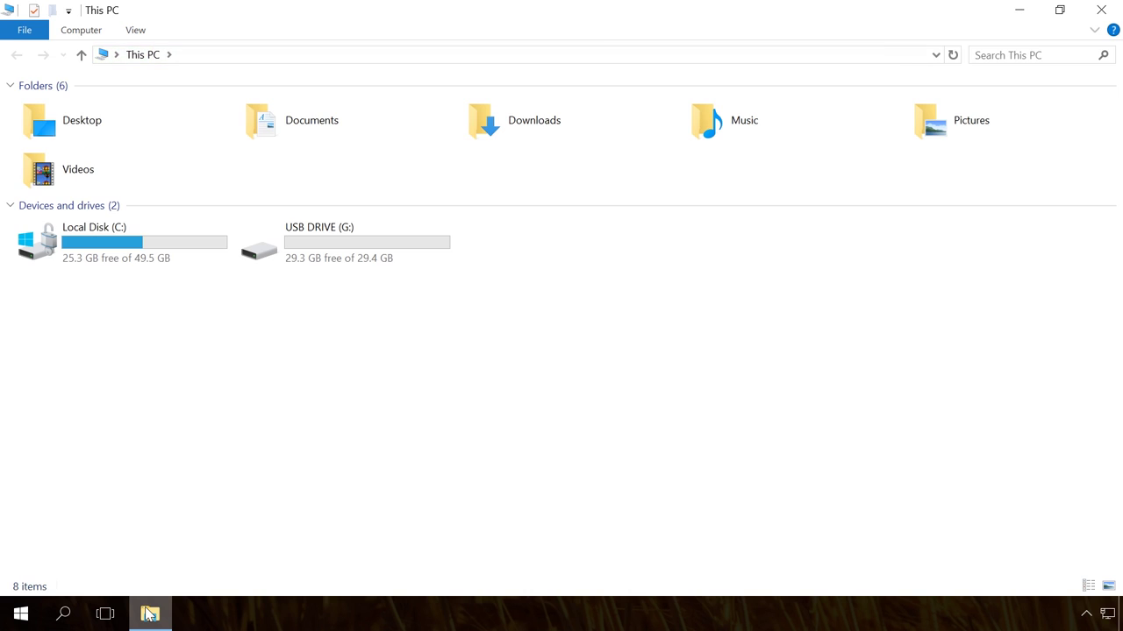
right_click(171, 257)
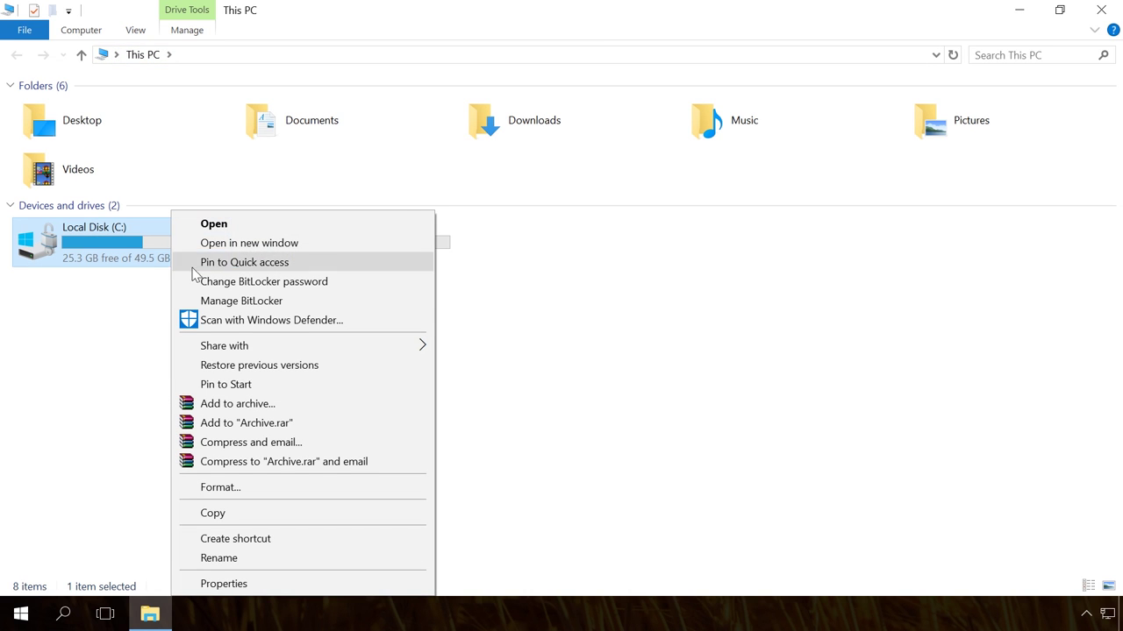
click(239, 302)
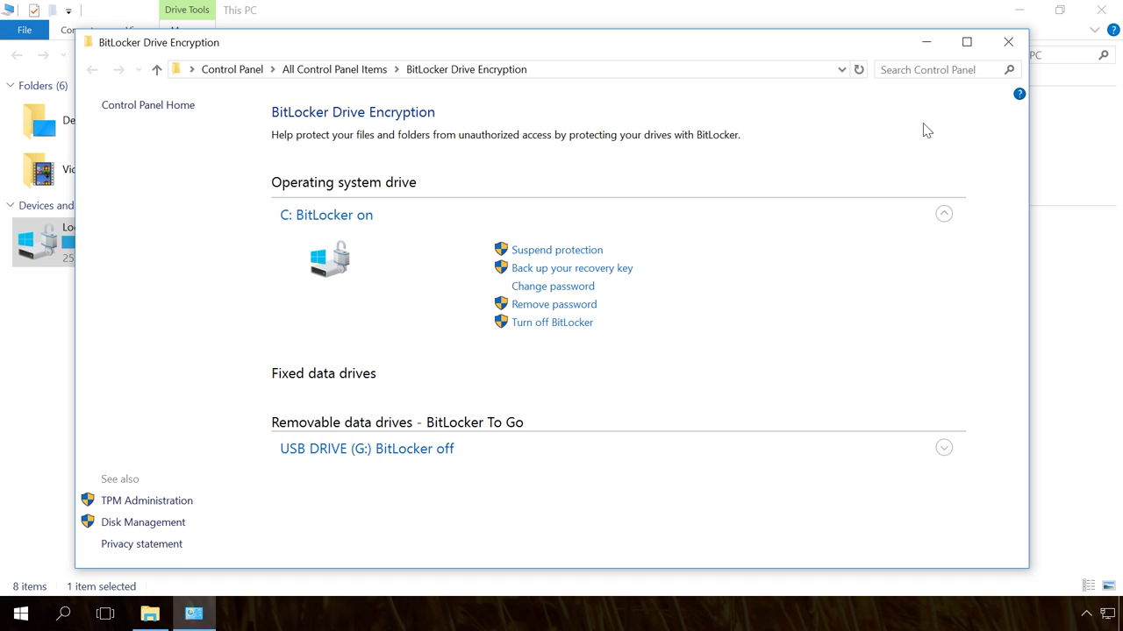
click(1008, 45)
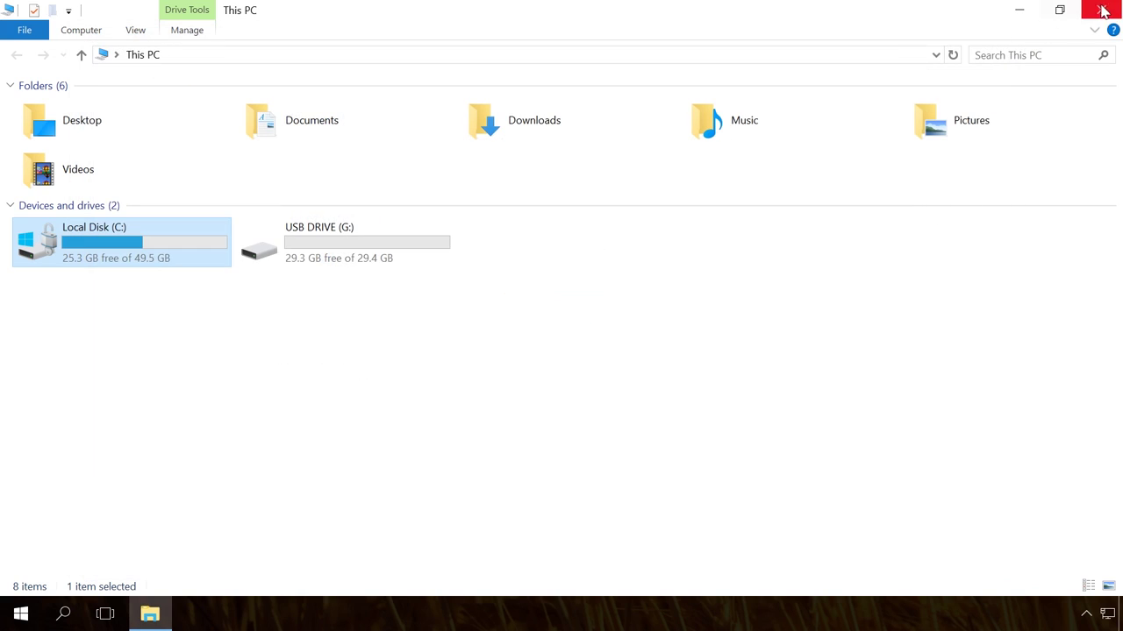
Close the This PC File Explorer window to reveal the empty desktop.
click(1101, 9)
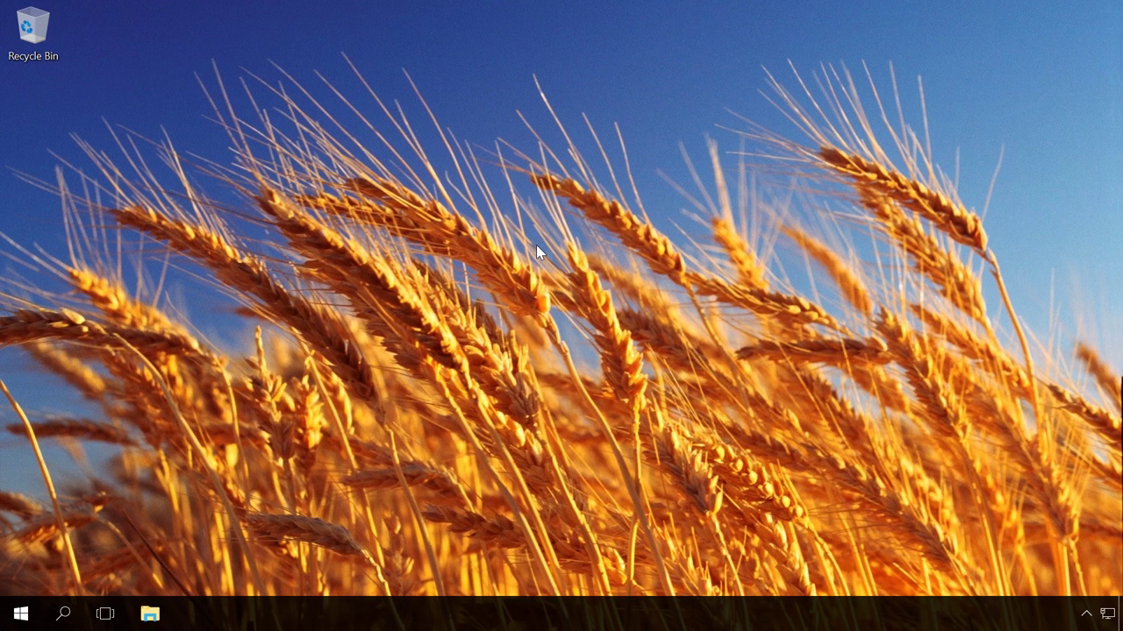